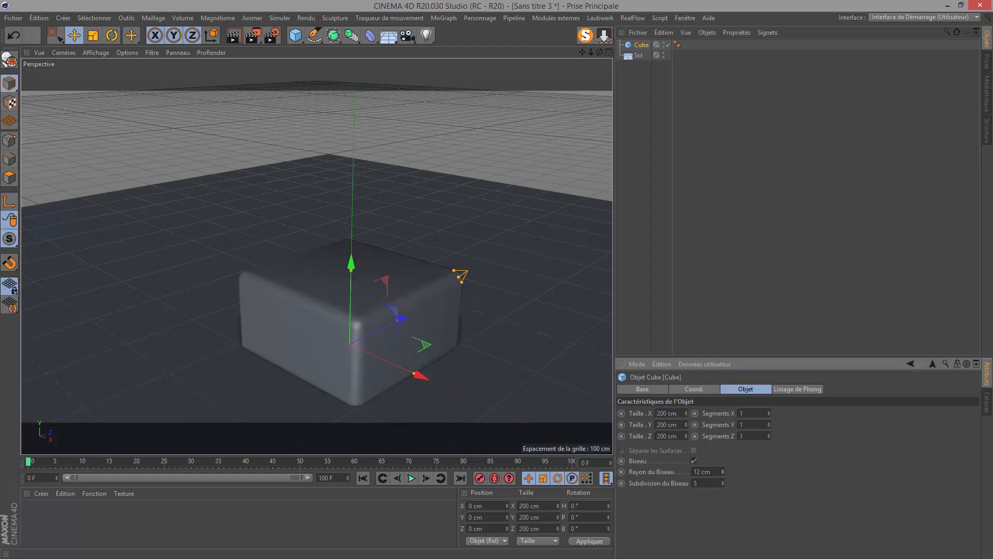
# Set the cube's bevel radius to 10 cm and raise the cube so its base rests on the floor
pyautogui.click(712, 472)
pyautogui.write('10')
pyautogui.press('Return')
pyautogui.click(603, 40)
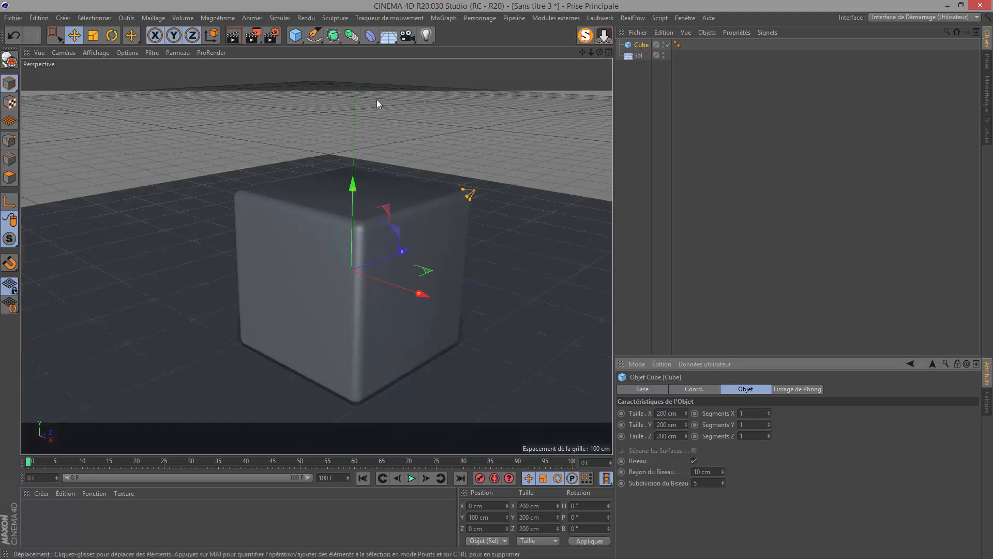
# Add a sphere primitive to the scene and set its radius to 50 cm
pyautogui.click(295, 36)
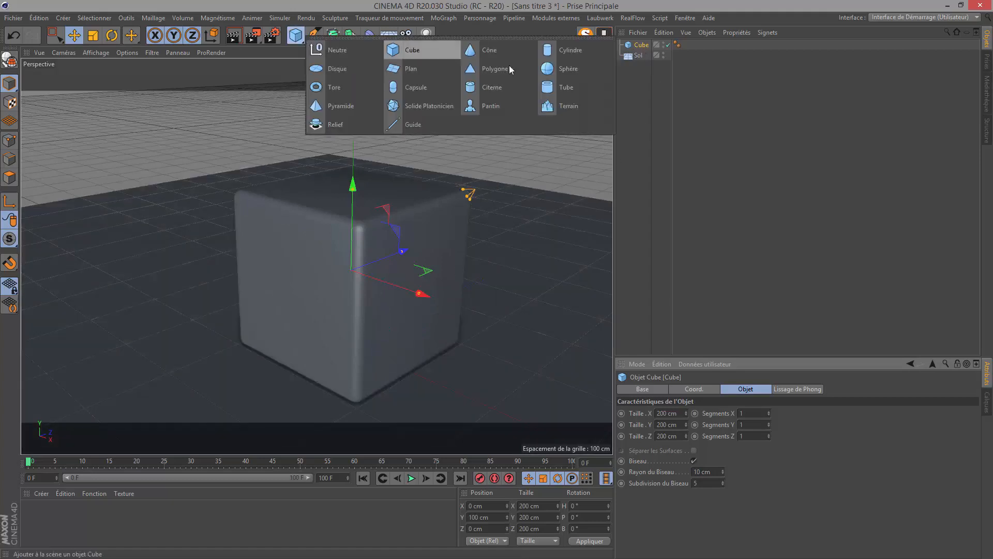
pyautogui.click(571, 69)
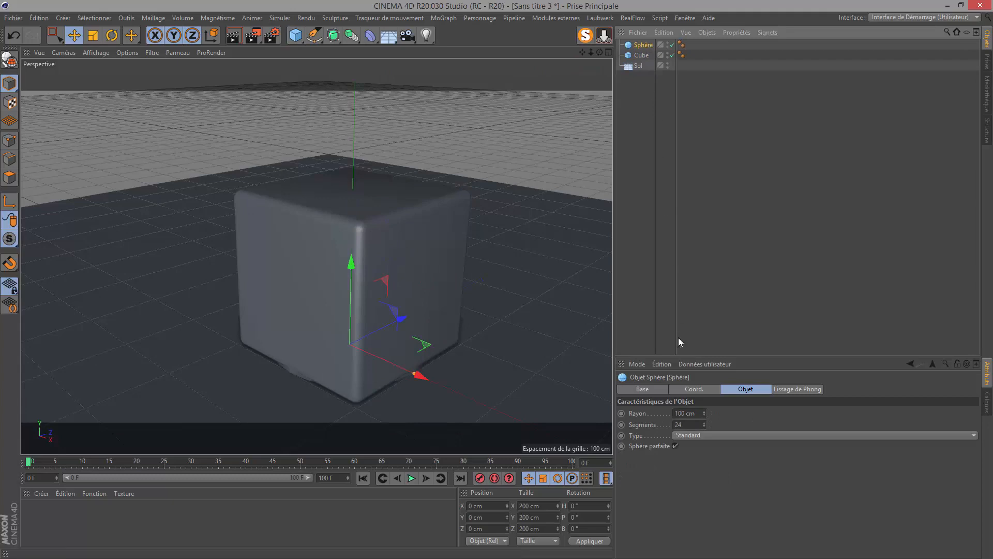
pyautogui.click(699, 413)
pyautogui.write('50')
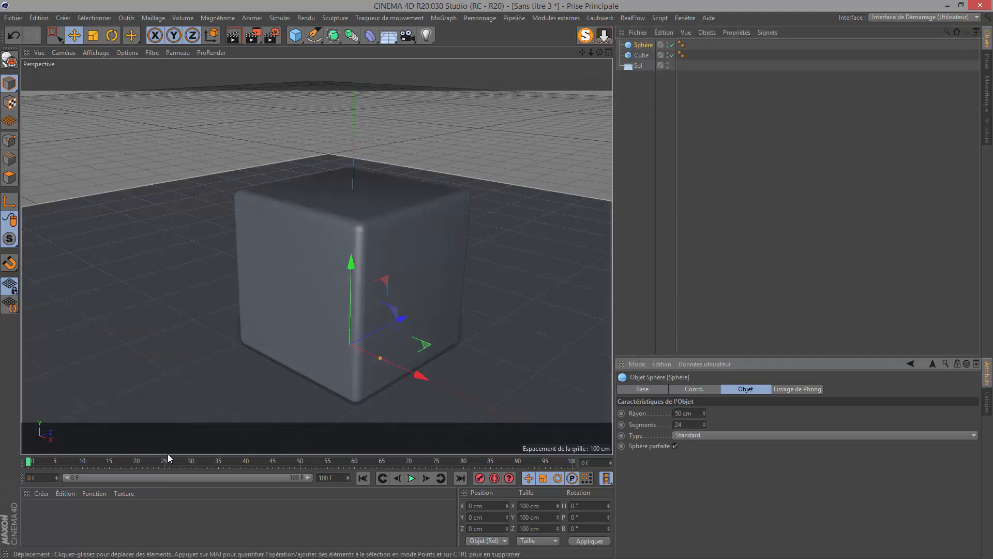
# At frame 30, hide the cube and keyframe the sphere's Y position at 50 cm, resting on the floor
pyautogui.click(191, 462)
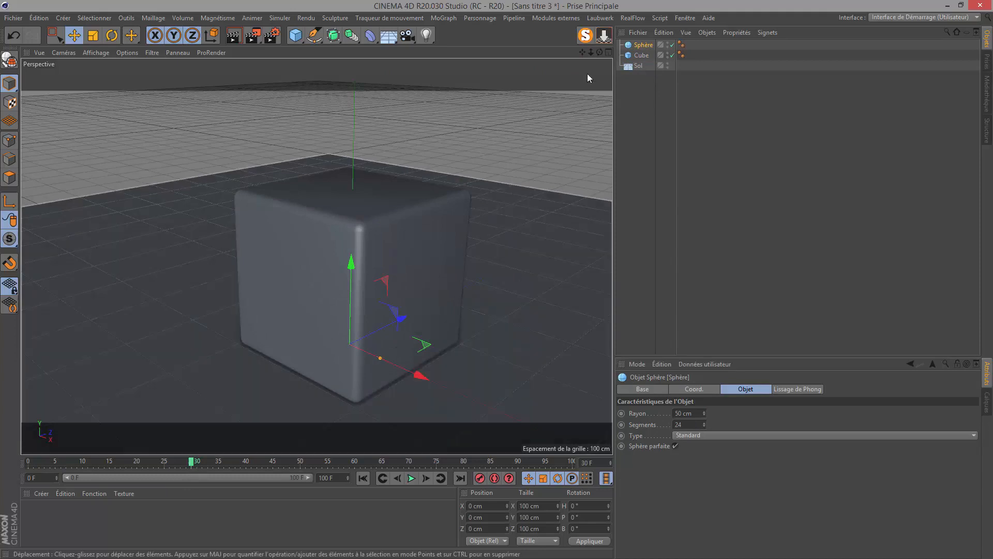
pyautogui.click(668, 54)
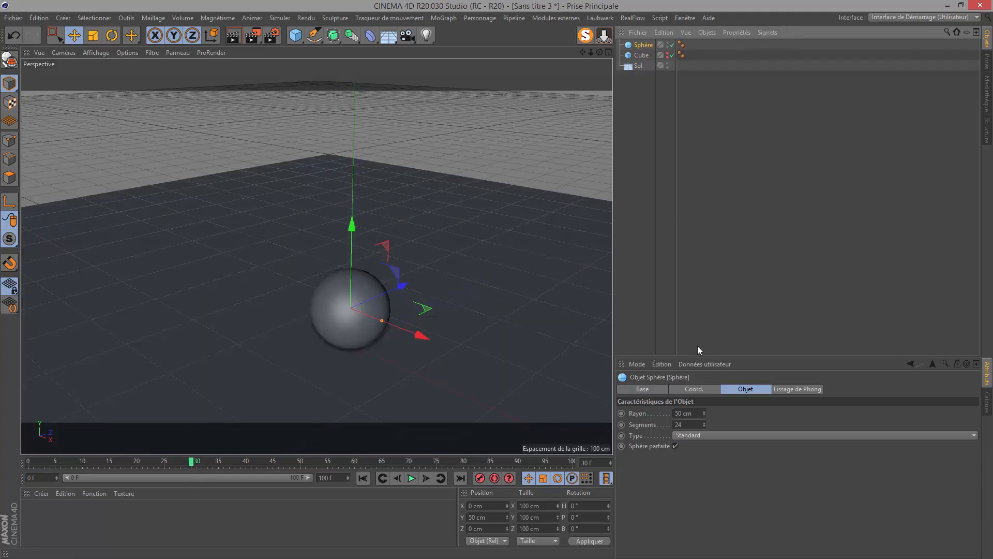
pyautogui.click(694, 389)
pyautogui.click(621, 424)
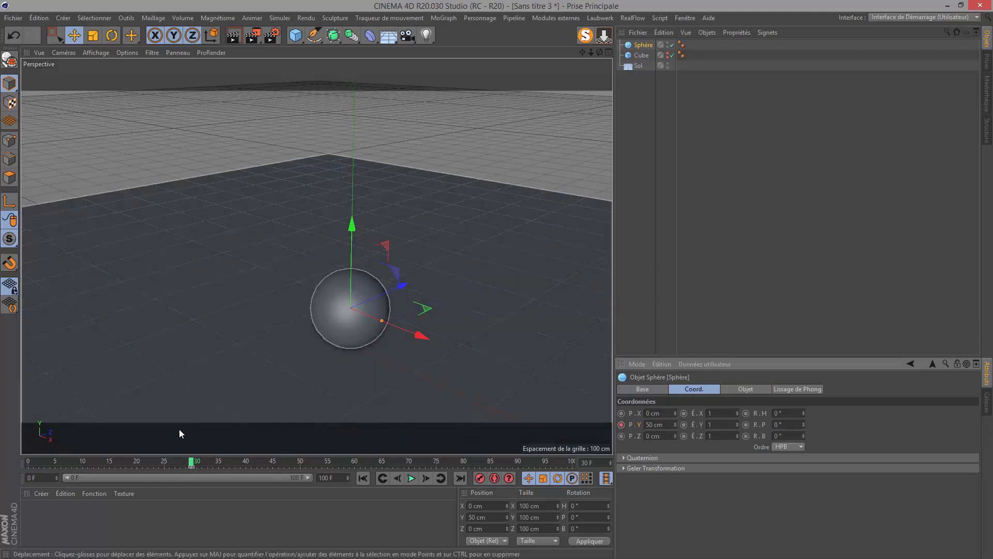
# At frame 15, raise the sphere to a Y position of 600 cm and keyframe that position
pyautogui.click(110, 463)
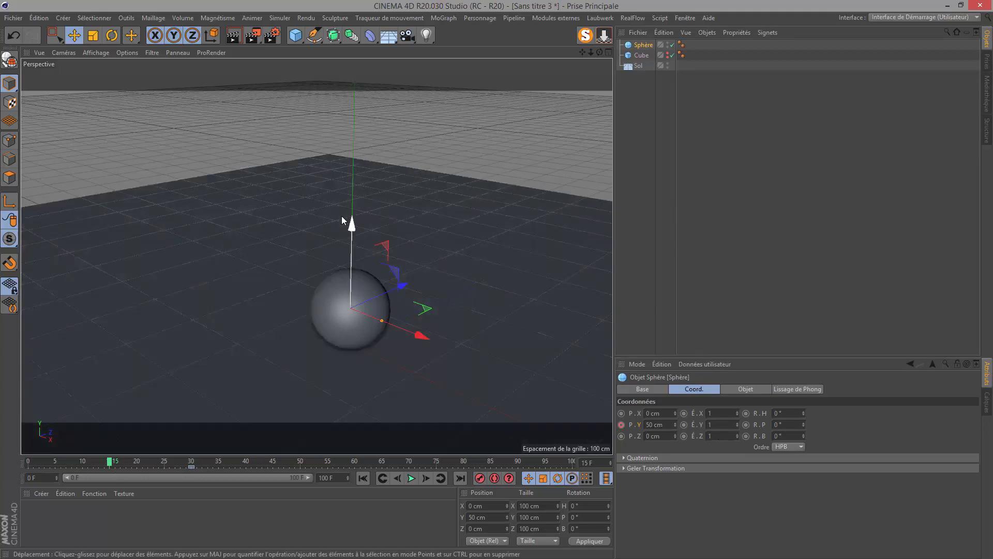
pyautogui.moveTo(352, 223); pyautogui.dragTo(403, 46)
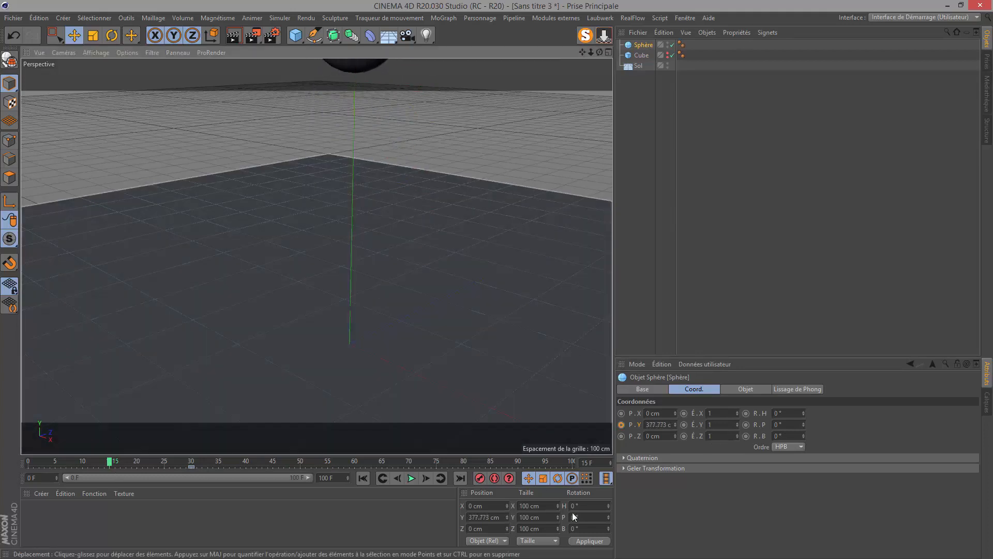
pyautogui.click(653, 424)
pyautogui.write('600')
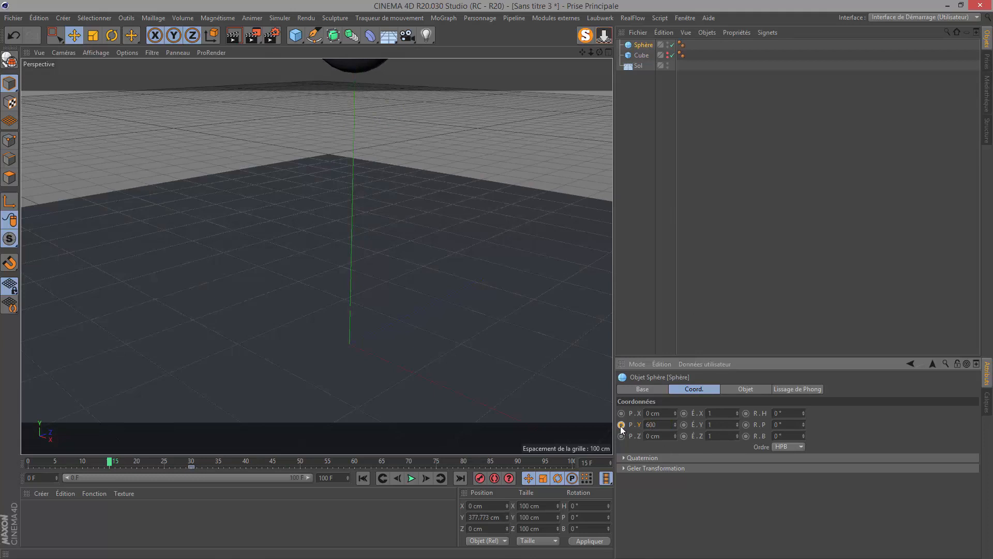
pyautogui.press('Return')
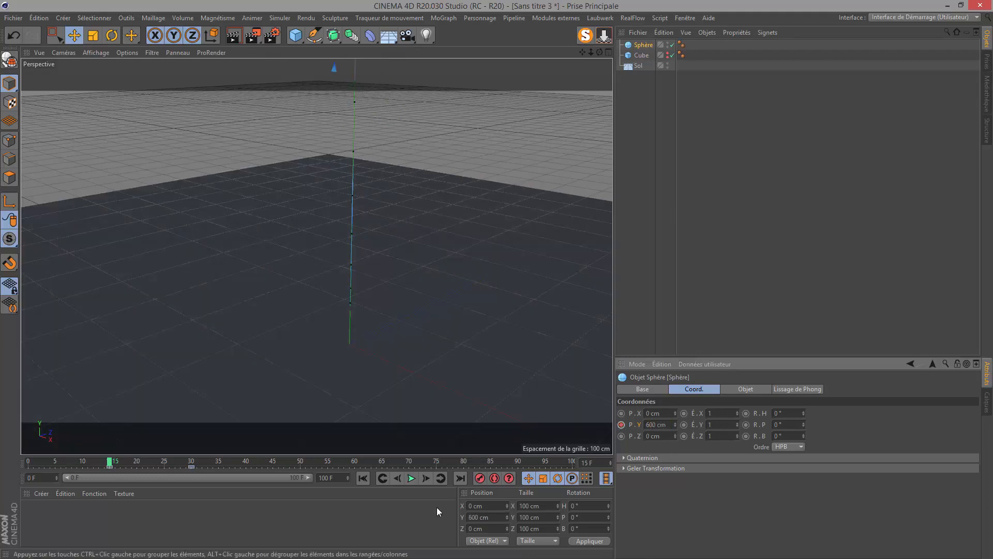
# Show the cube again and scrub the sphere's fall from frame 0 to frame 30
pyautogui.click(667, 53)
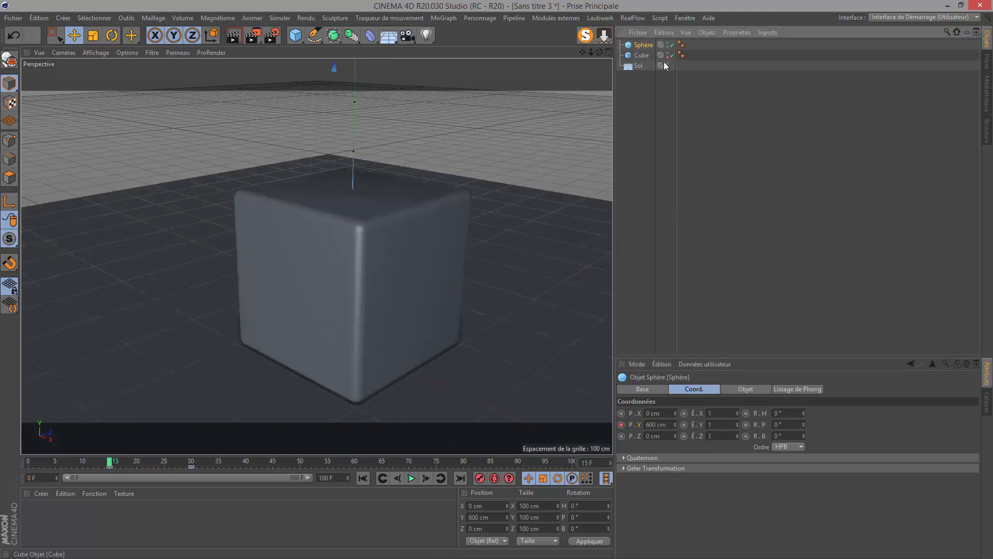
pyautogui.click(363, 478)
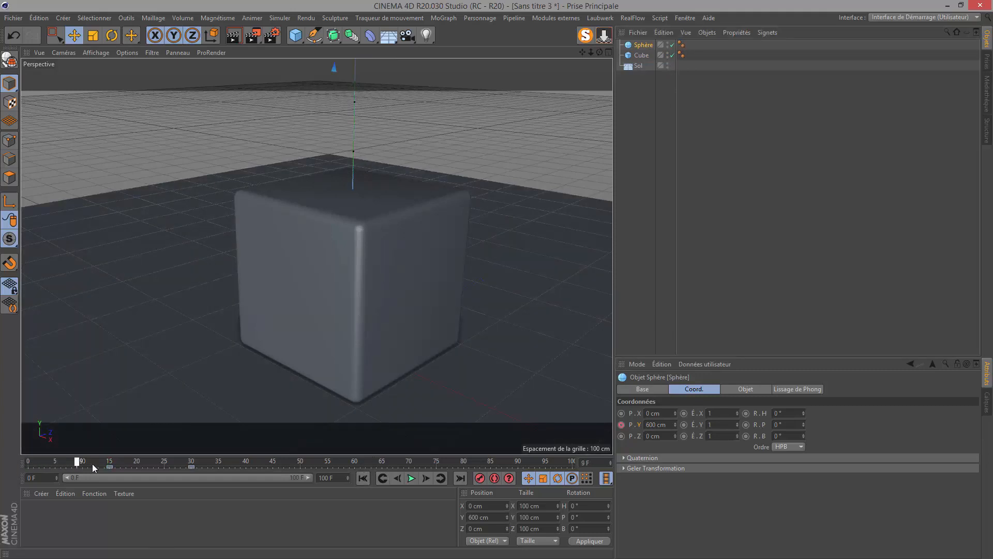
pyautogui.moveTo(104, 465); pyautogui.dragTo(194, 473)
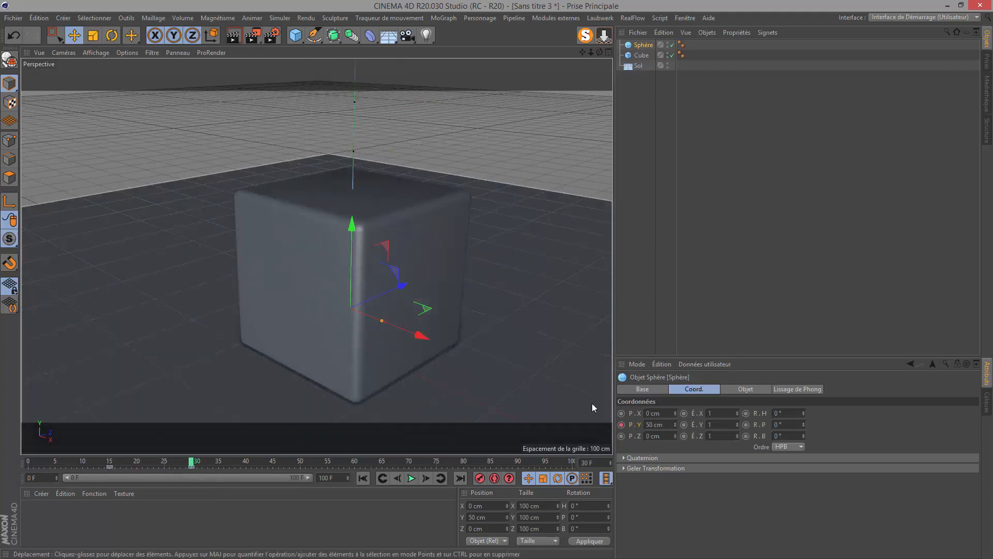
# Open the function curve (Courbe-F) of the sphere's Y position track
pyautogui.rightClick(638, 426)
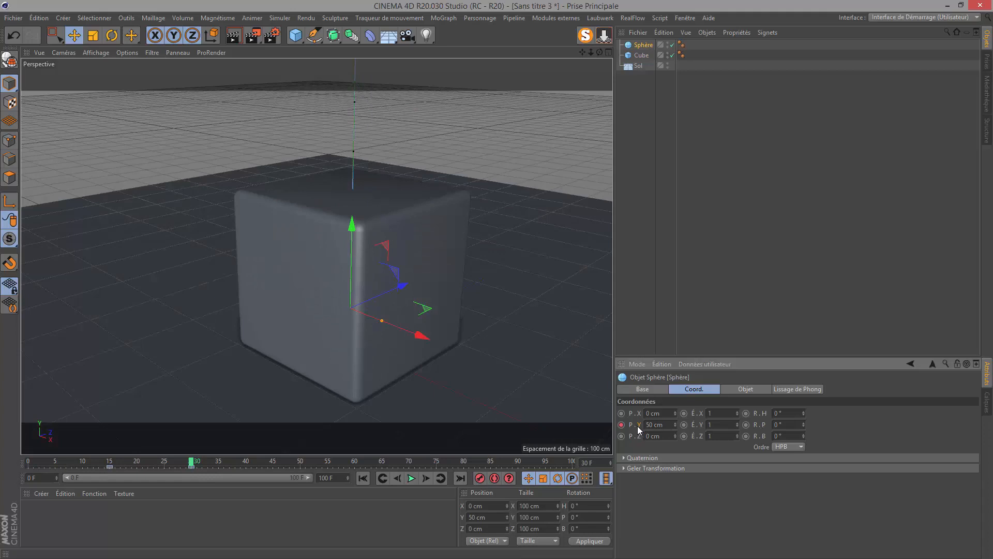
pyautogui.click(635, 427)
pyautogui.rightClick(637, 427)
pyautogui.moveTo(673, 359)
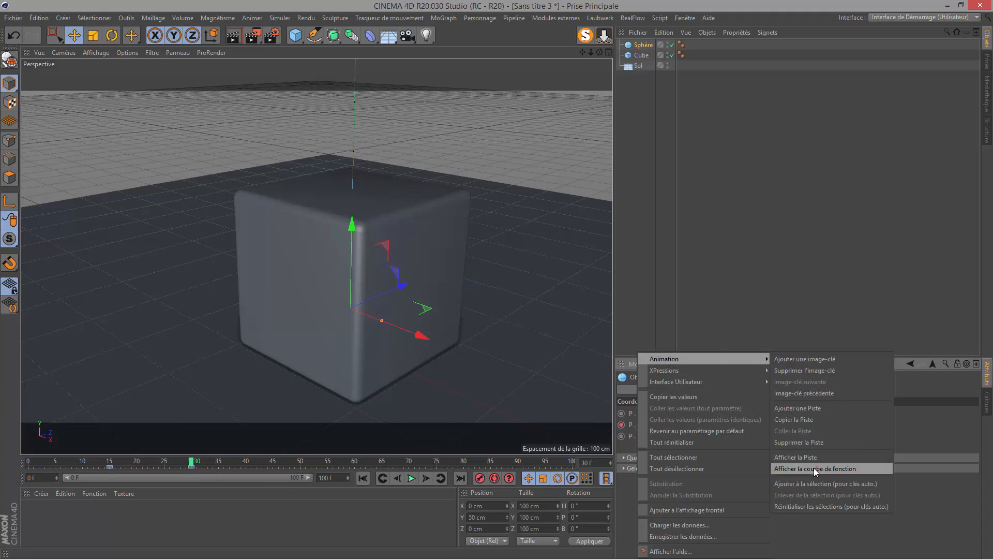
pyautogui.click(814, 469)
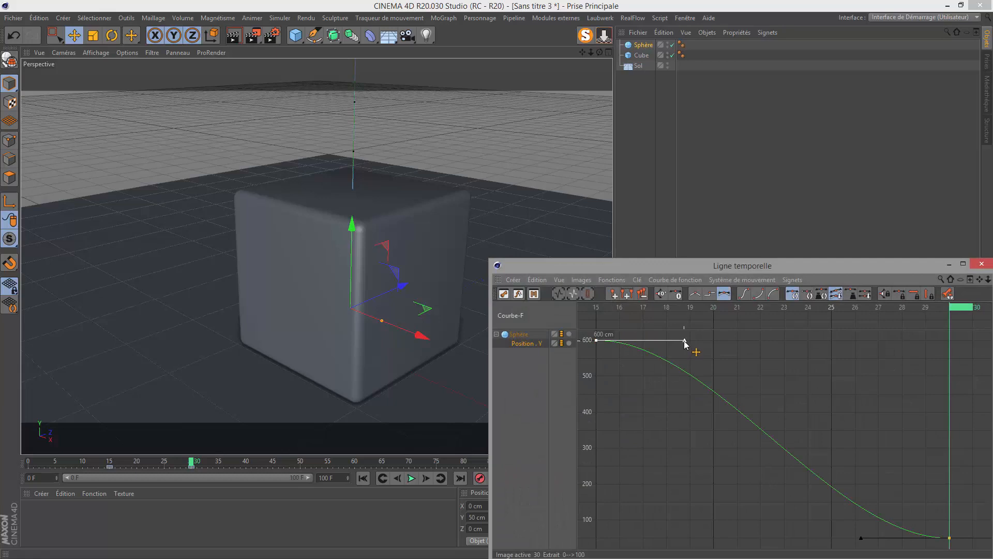
# Collapse the curve's tangent at the frame 15 key and lengthen the incoming tangent at frame 30 to about 4.85 frames
pyautogui.moveTo(684, 344); pyautogui.dragTo(596, 351)
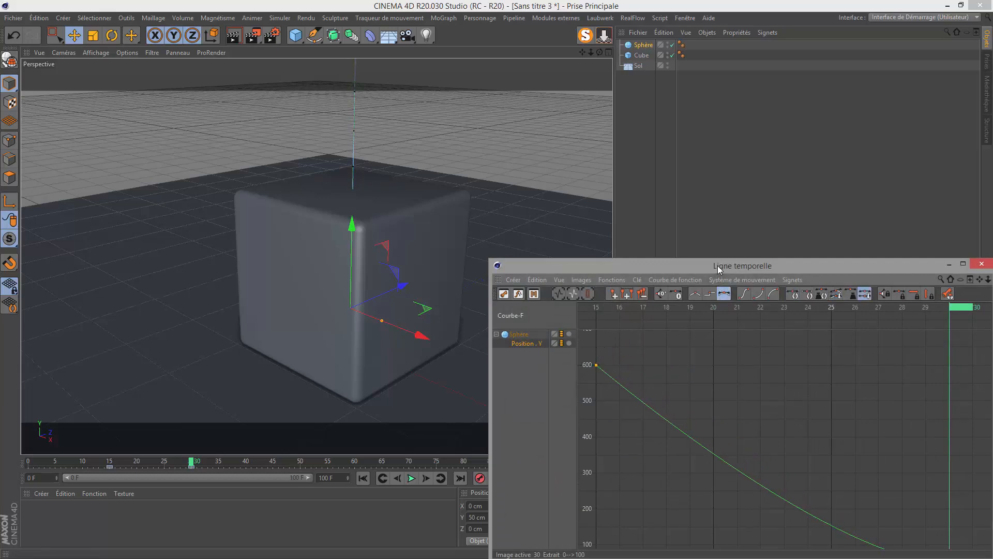
pyautogui.moveTo(716, 263); pyautogui.dragTo(621, 107)
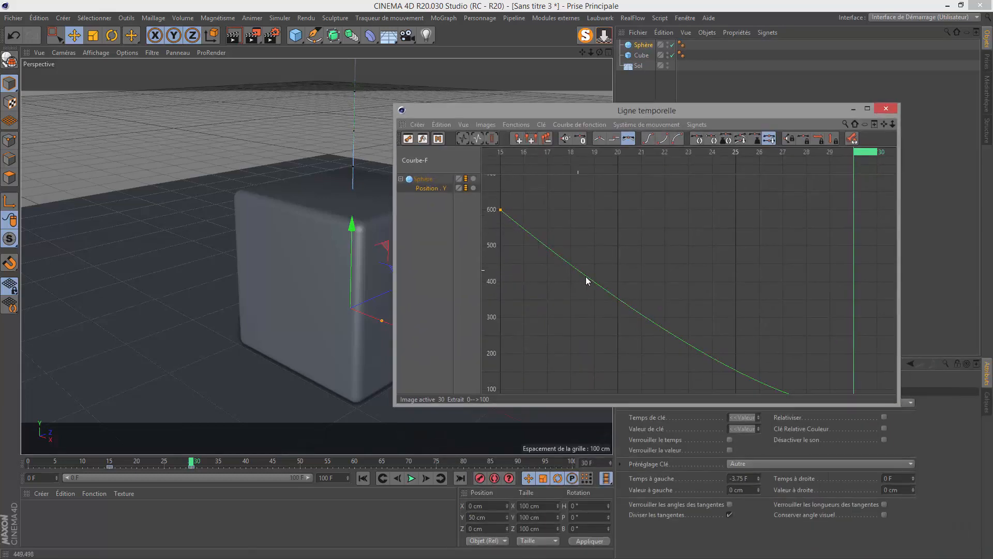
pyautogui.moveTo(836, 403); pyautogui.dragTo(836, 509)
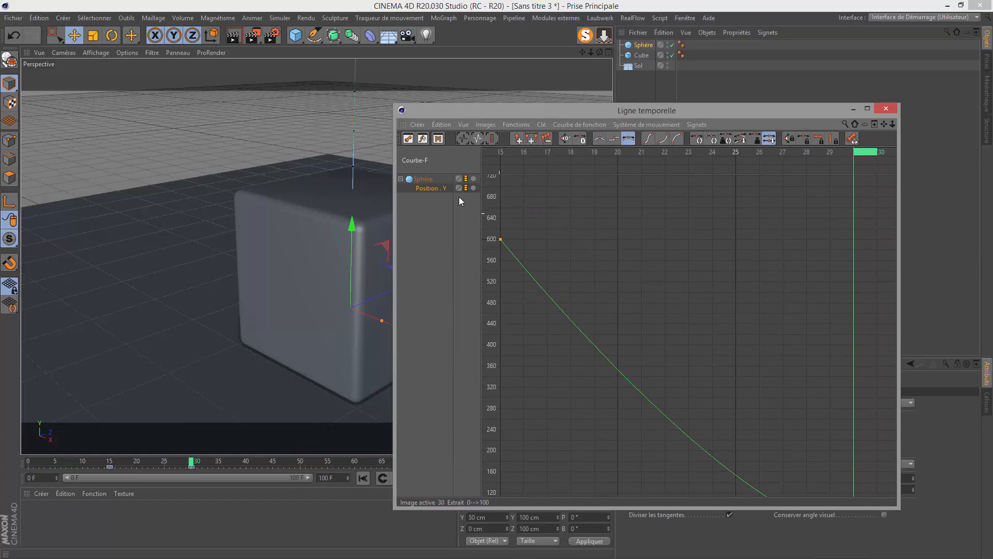
pyautogui.click(461, 139)
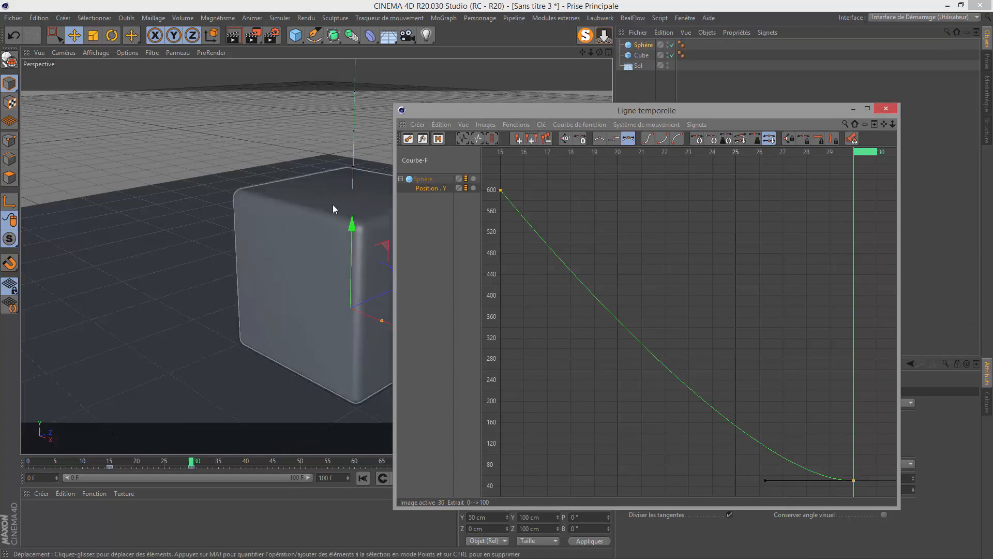
pyautogui.moveTo(765, 479); pyautogui.dragTo(738, 479)
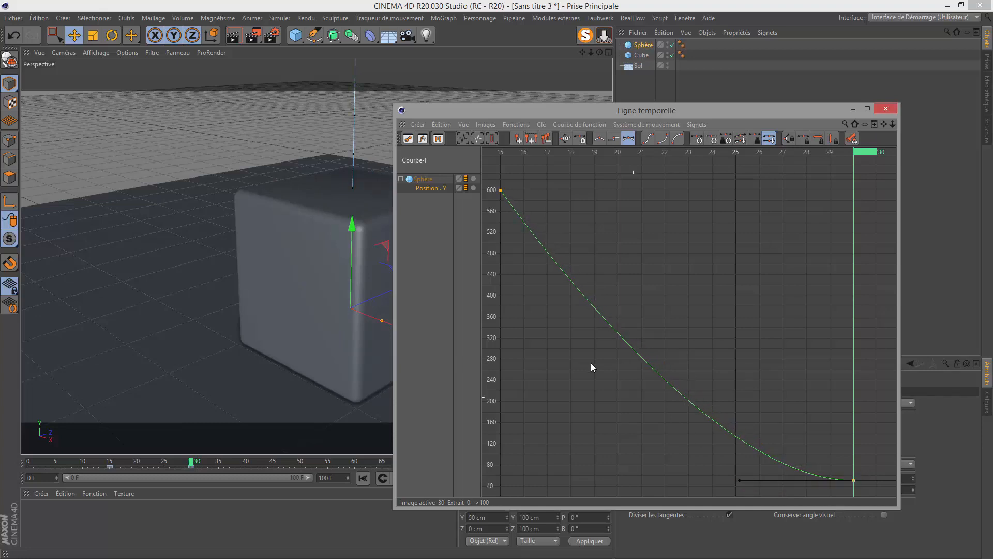
pyautogui.click(886, 111)
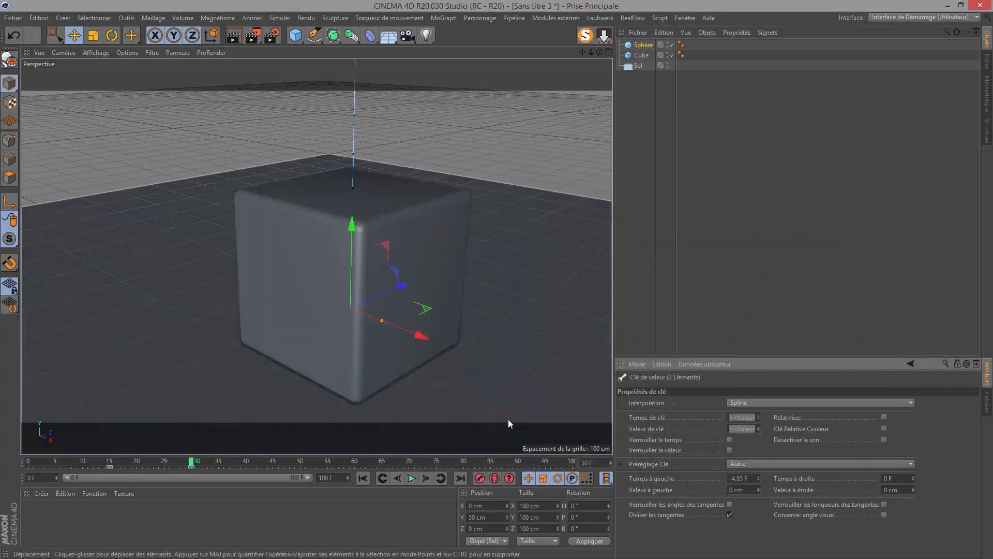
# Play the sphere's fall from the first frame with the whole drop in view, and return to frame 0
pyautogui.click(363, 477)
pyautogui.scroll(-8, 412, 330)
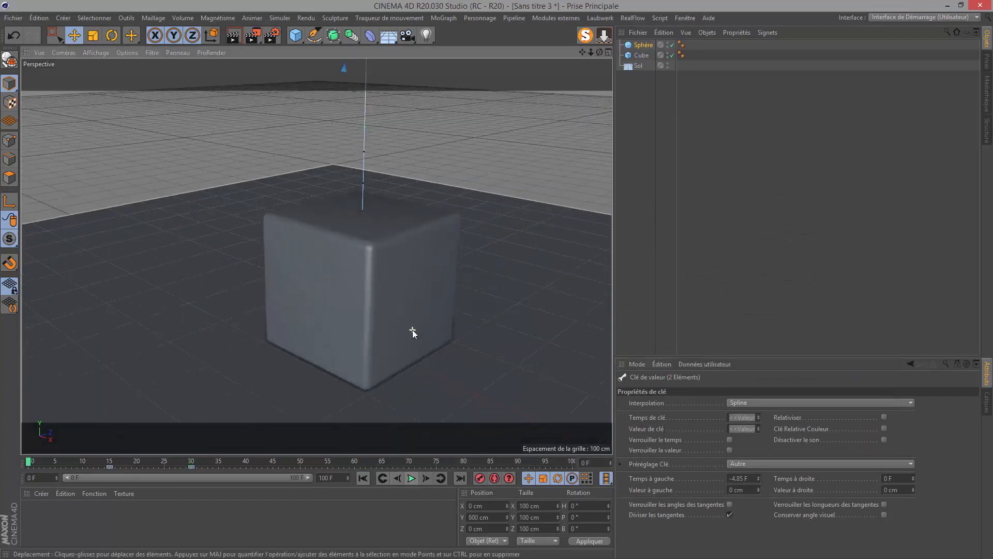
pyautogui.click(411, 478)
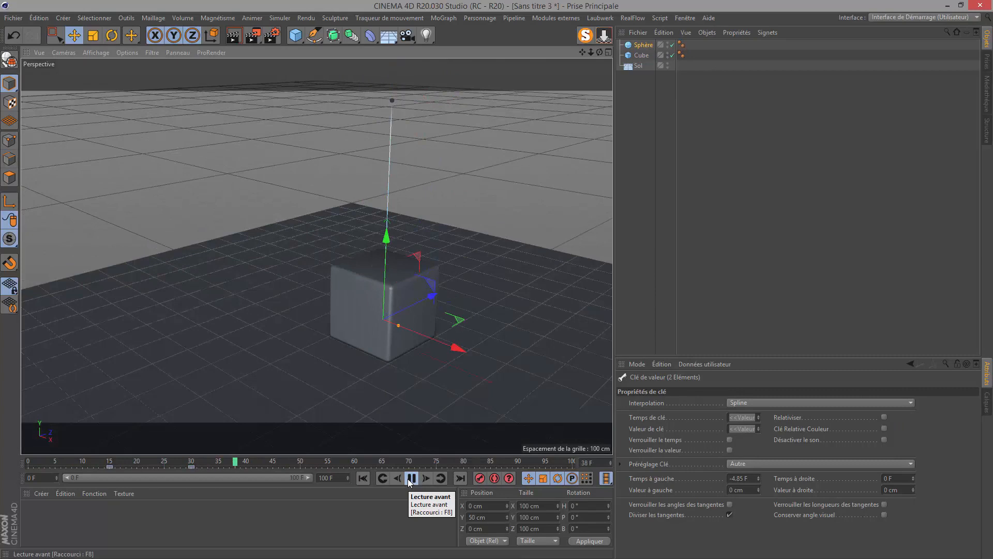
pyautogui.click(411, 478)
pyautogui.click(364, 479)
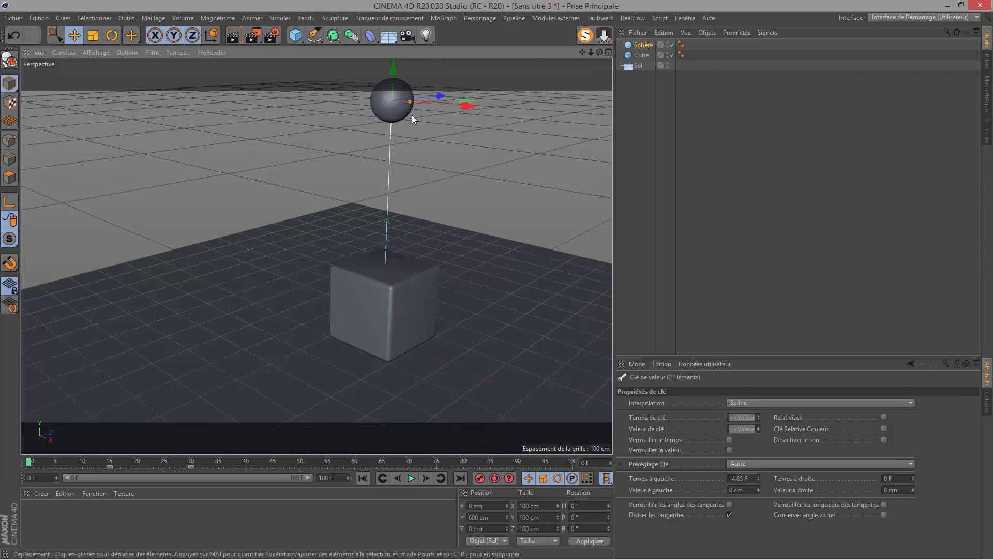
# Duplicate the animated sphere, placing the copy below the floor object in the object list
pyautogui.click(639, 46)
pyautogui.keyDown('ctrl'); pyautogui.moveTo(639, 46); pyautogui.dragTo(643, 76); pyautogui.keyUp('ctrl')
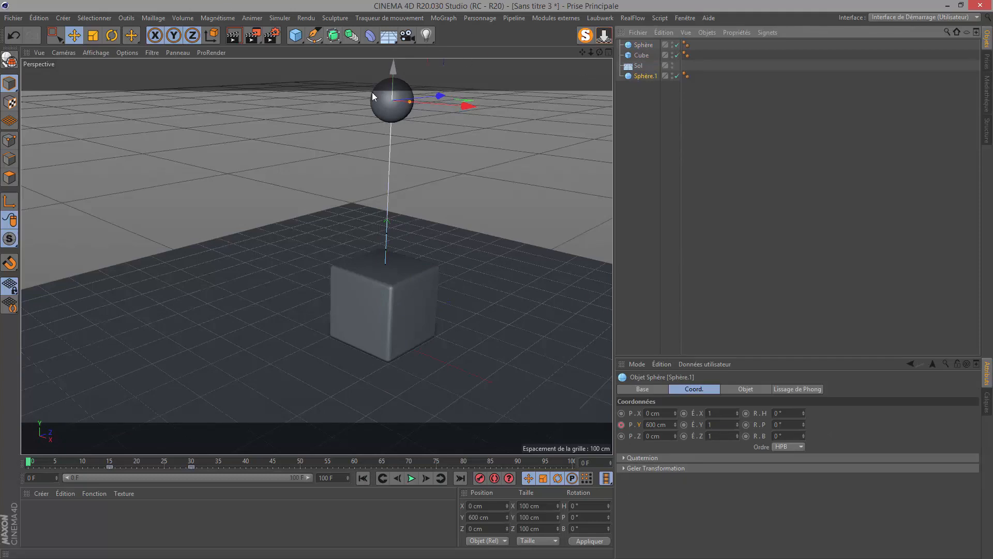
# Add a Générateur de volume containing the original sphere and the cube, and nest it in a new Mailleur de volume
pyautogui.click(176, 18)
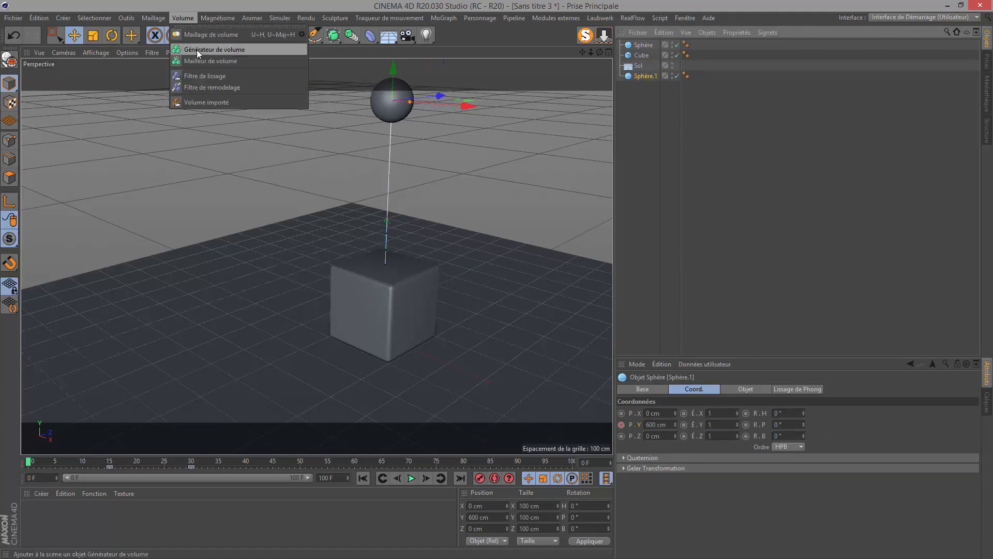
pyautogui.click(196, 50)
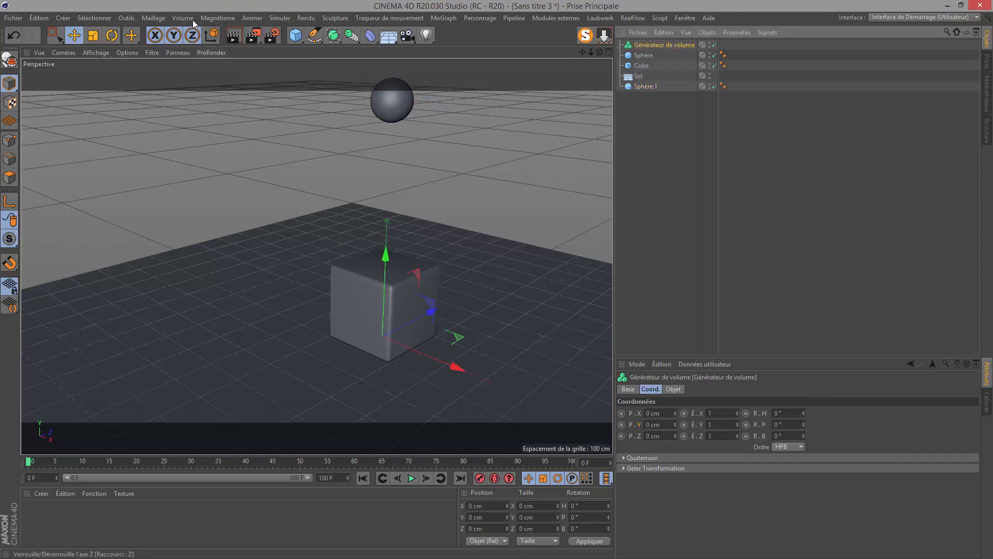
pyautogui.click(182, 17)
pyautogui.click(205, 61)
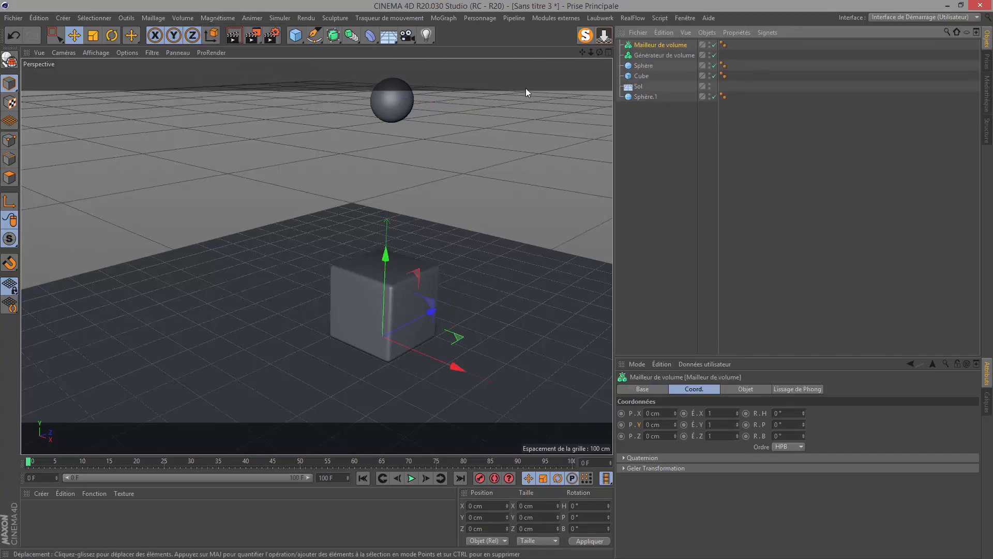
pyautogui.moveTo(650, 57)
pyautogui.mouseDown()
pyautogui.moveTo(655, 46)
pyautogui.moveTo(648, 63)
pyautogui.moveTo(654, 56)
pyautogui.mouseUp()
pyautogui.click(642, 66)
pyautogui.keyDown('ctrl'); pyautogui.click(641, 76); pyautogui.keyUp('ctrl')
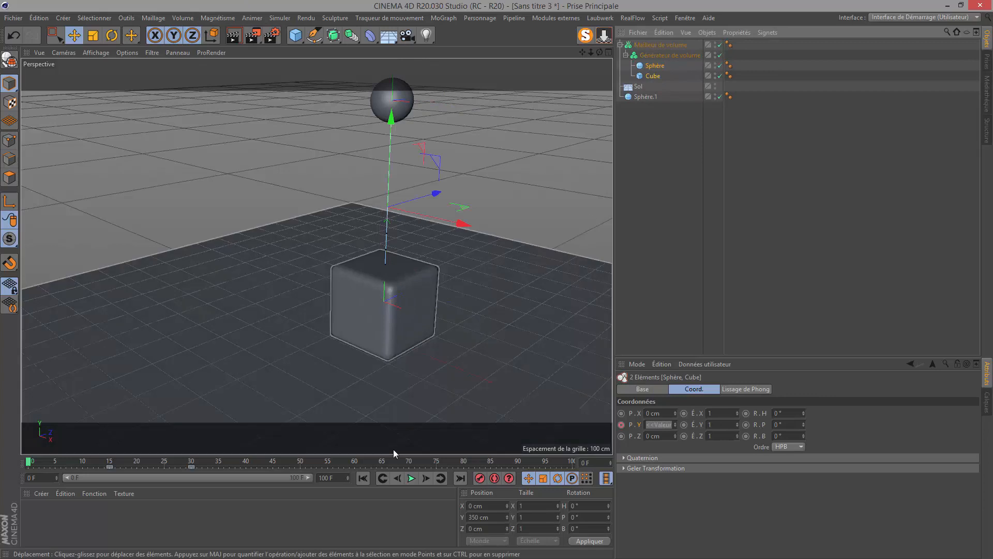
# Play the meshed animation and inspect frame 23 up close where the sphere meets the cube
pyautogui.click(411, 479)
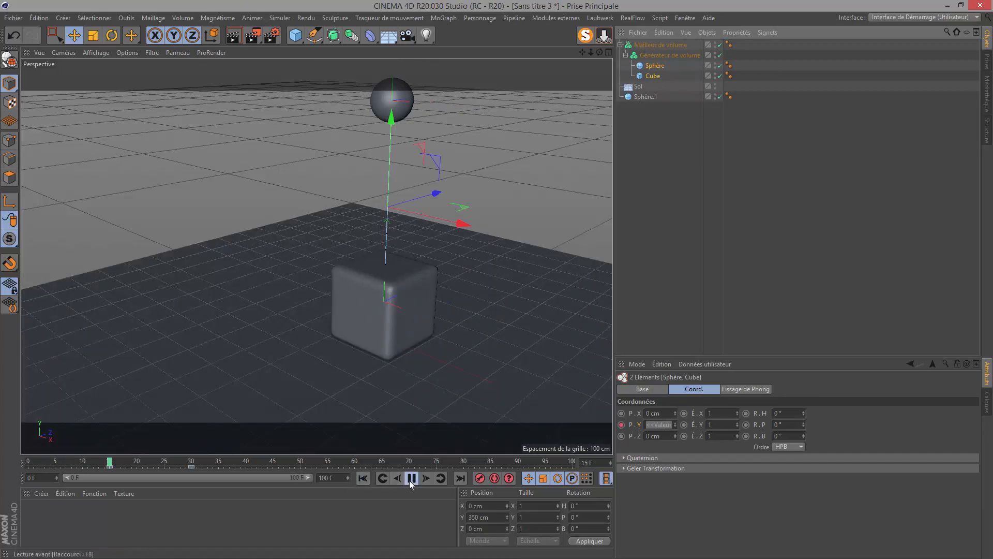
pyautogui.click(411, 478)
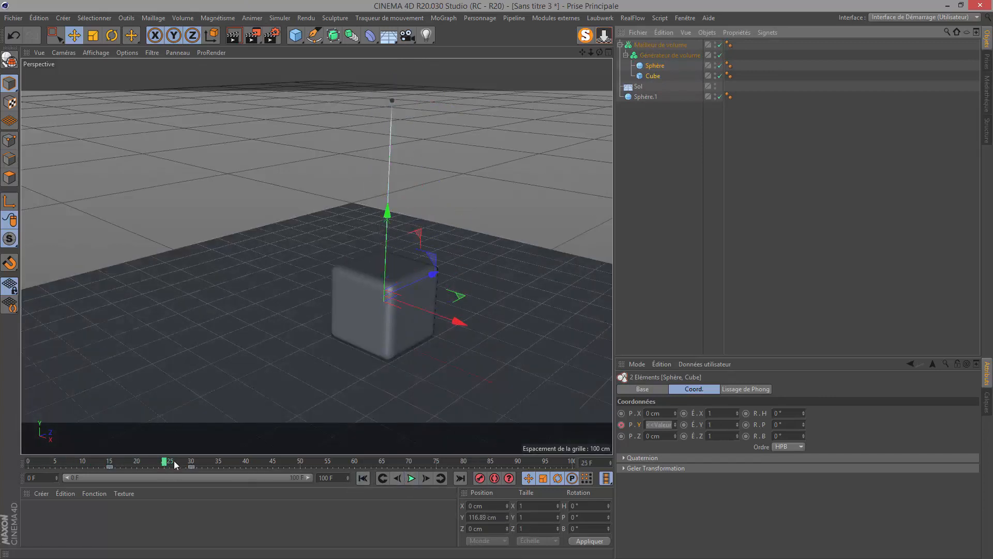
pyautogui.scroll(3, 344, 292)
pyautogui.moveTo(165, 465)
pyautogui.mouseDown()
pyautogui.moveTo(124, 465)
pyautogui.moveTo(154, 465)
pyautogui.mouseUp()
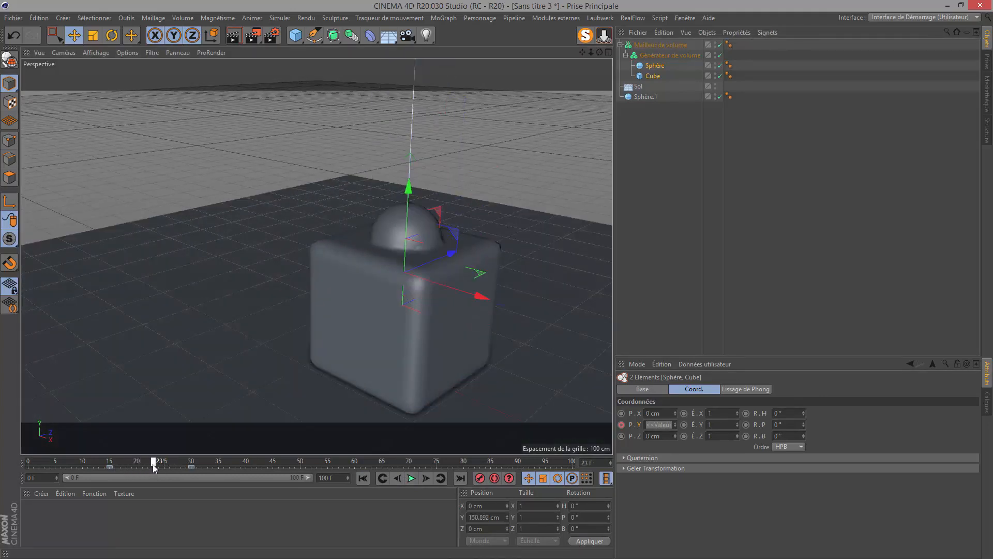
pyautogui.scroll(6, 331, 270)
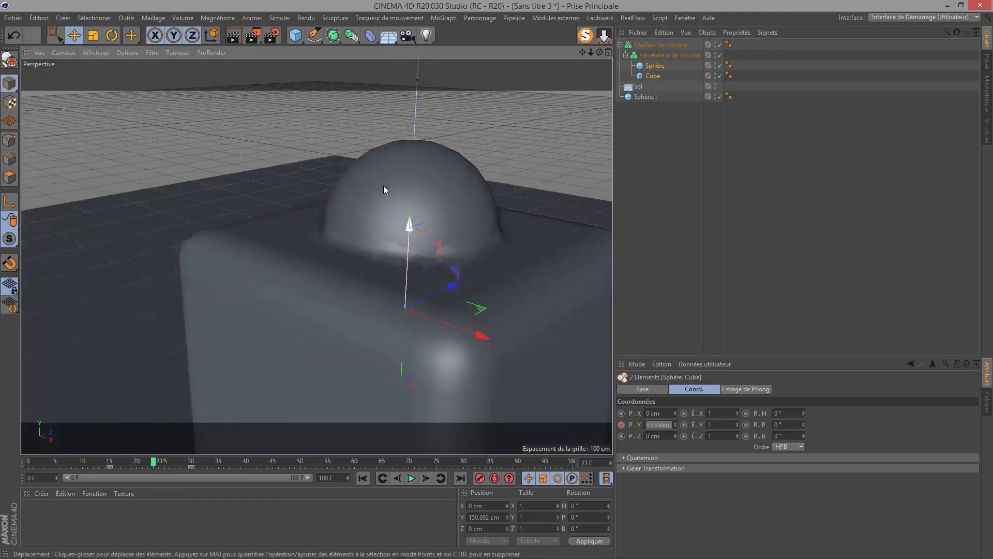
# Set the sphere's mode to Soustraction in the Générateur de volume's object list
pyautogui.click(666, 56)
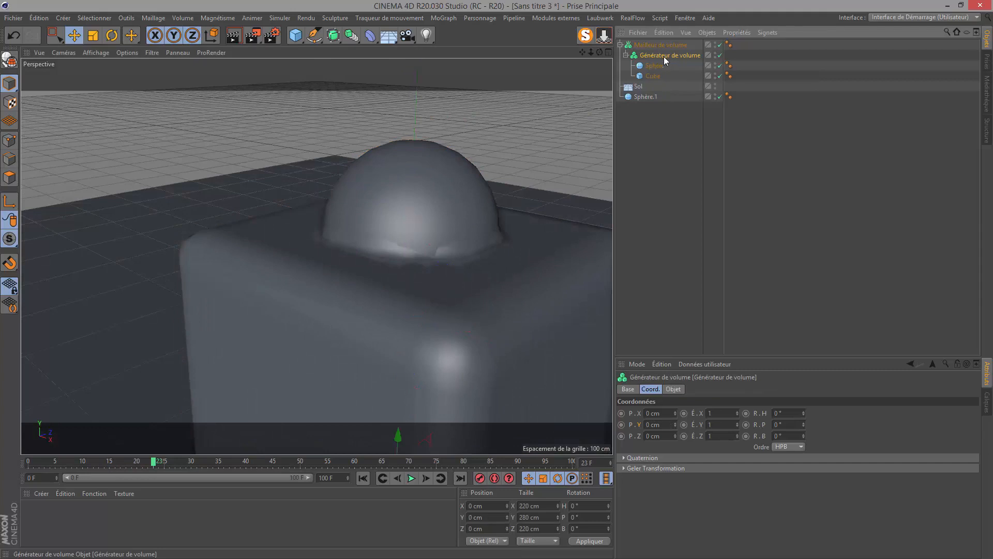
pyautogui.click(673, 389)
pyautogui.click(656, 457)
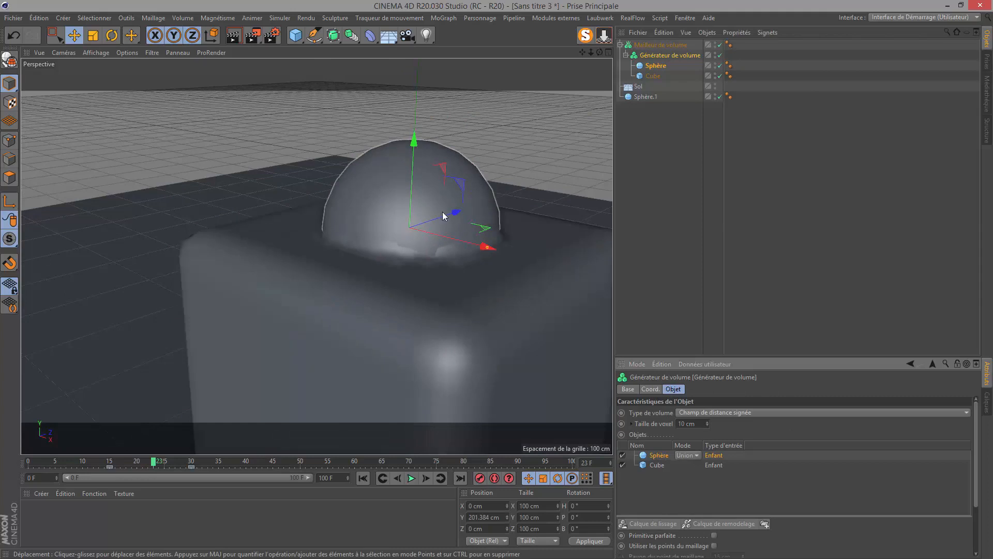
pyautogui.click(682, 455)
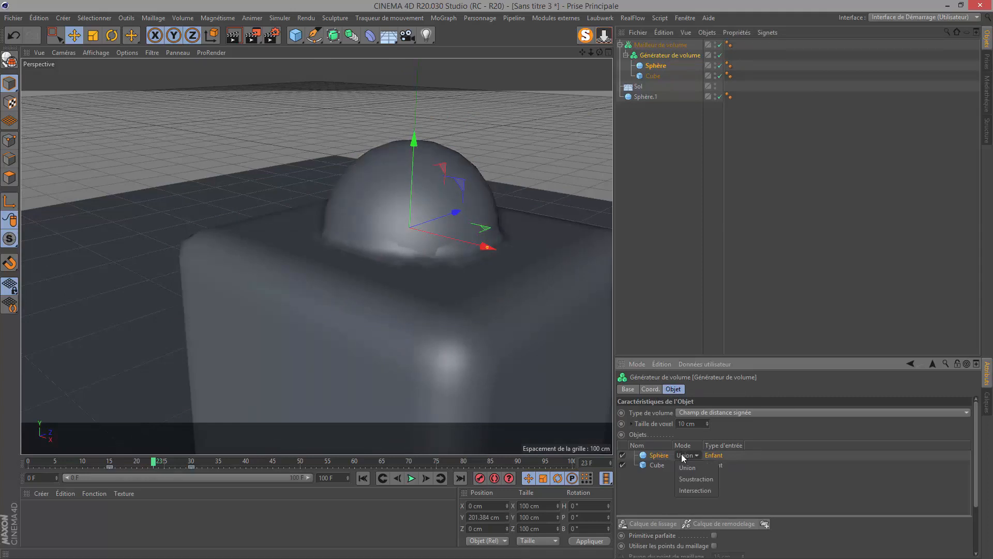
pyautogui.click(684, 480)
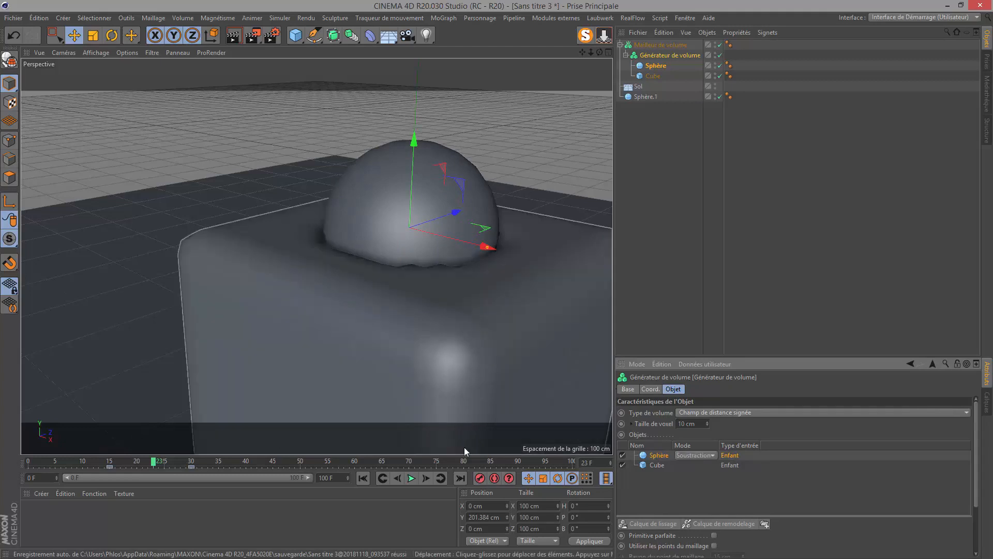
# Scrub the timeline back to frame 22 to check how the subtracted sphere affects the cube
pyautogui.moveTo(153, 462)
pyautogui.mouseDown()
pyautogui.moveTo(223, 466)
pyautogui.moveTo(137, 466)
pyautogui.mouseUp()
pyautogui.click(148, 479)
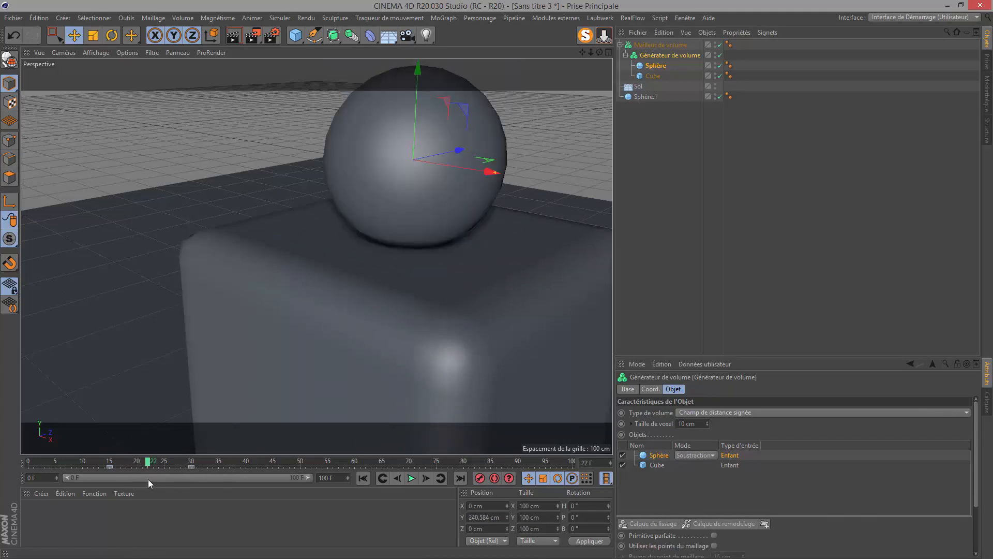
pyautogui.scroll(-3, 523, 251)
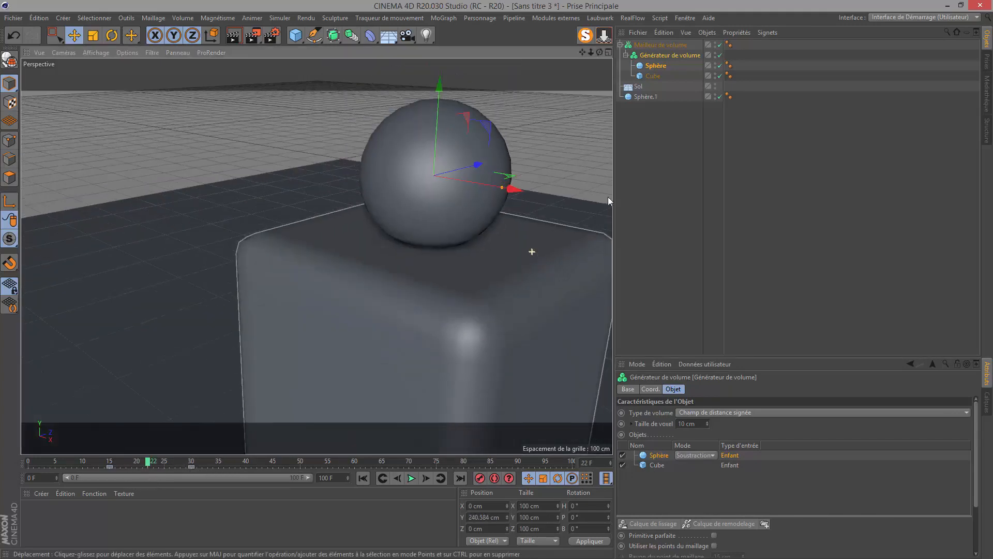
# Add a MoGraph Traceur for the nested sphere, return to frame 0 and nest the tracer above the sphere in the Générateur de volume
pyautogui.click(653, 65)
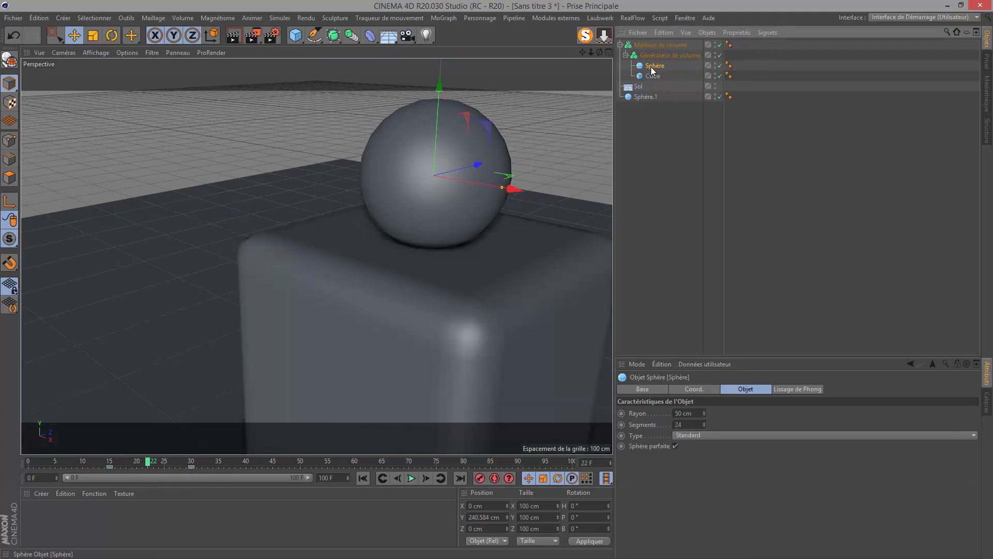
pyautogui.click(441, 18)
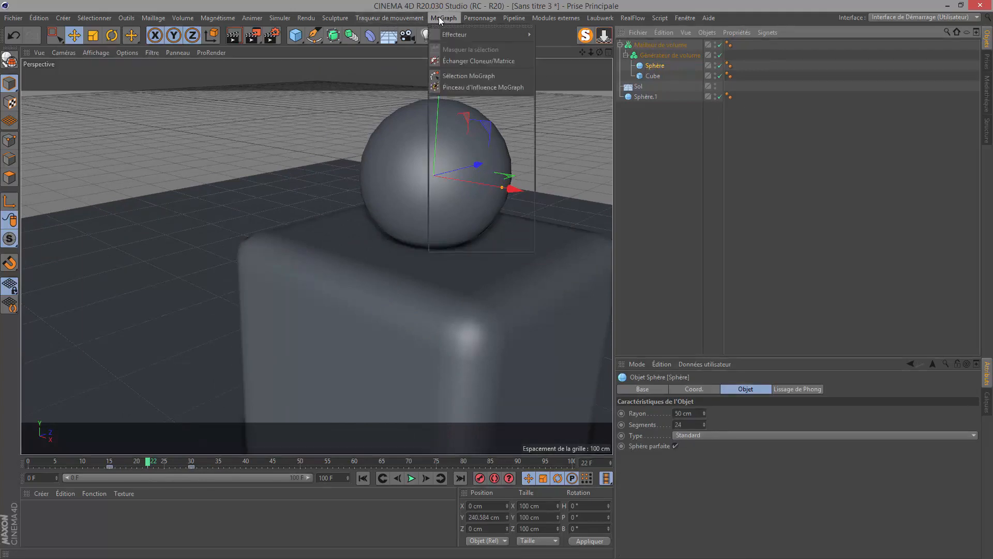
pyautogui.click(453, 206)
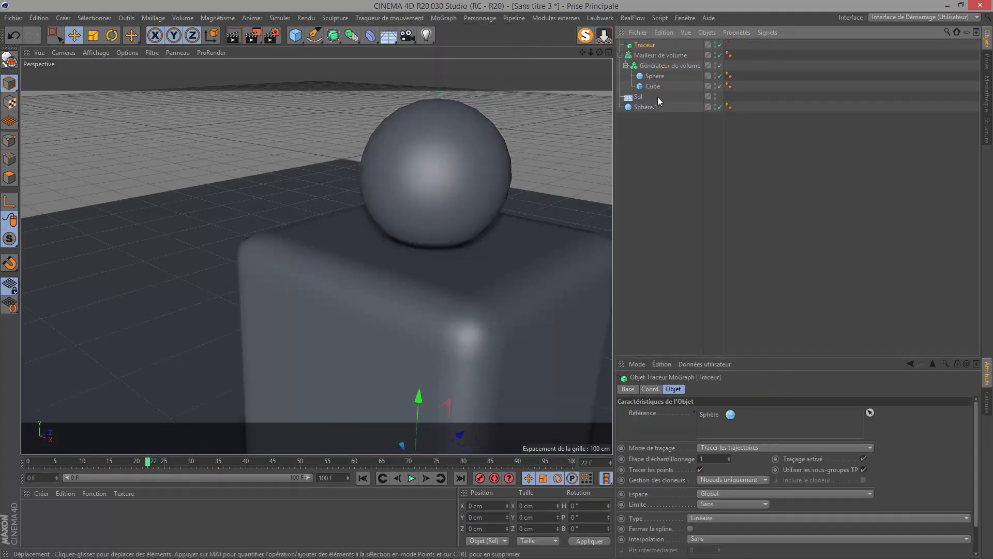
pyautogui.click(372, 478)
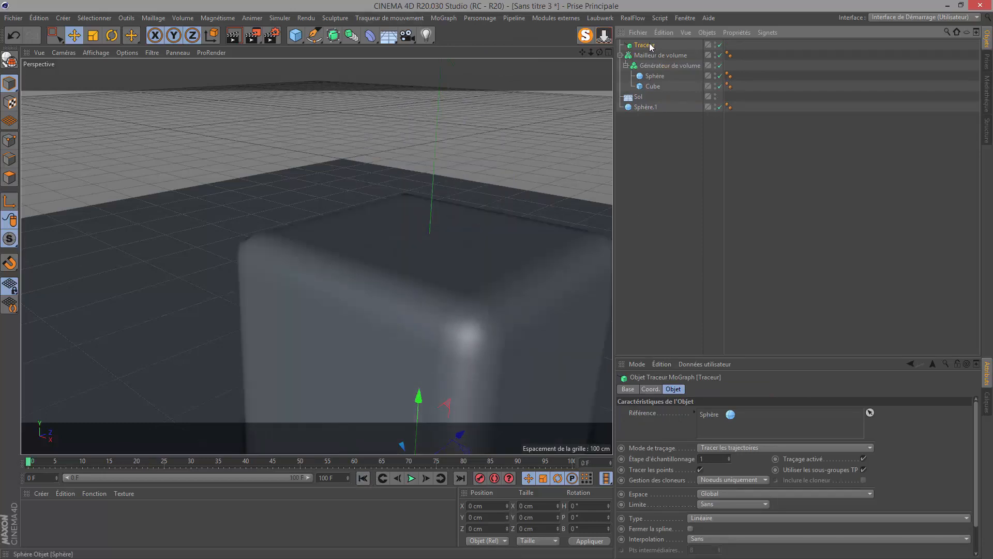
pyautogui.moveTo(646, 72); pyautogui.dragTo(646, 69)
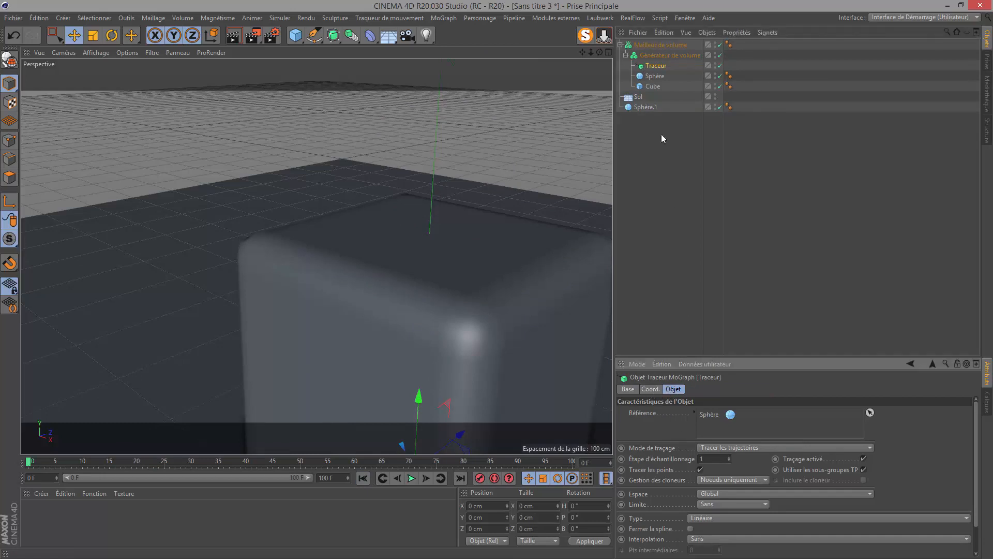
# Set the Traceur's mode to Soustraction in the Générateur de volume and select its entry to show its settings
pyautogui.click(658, 55)
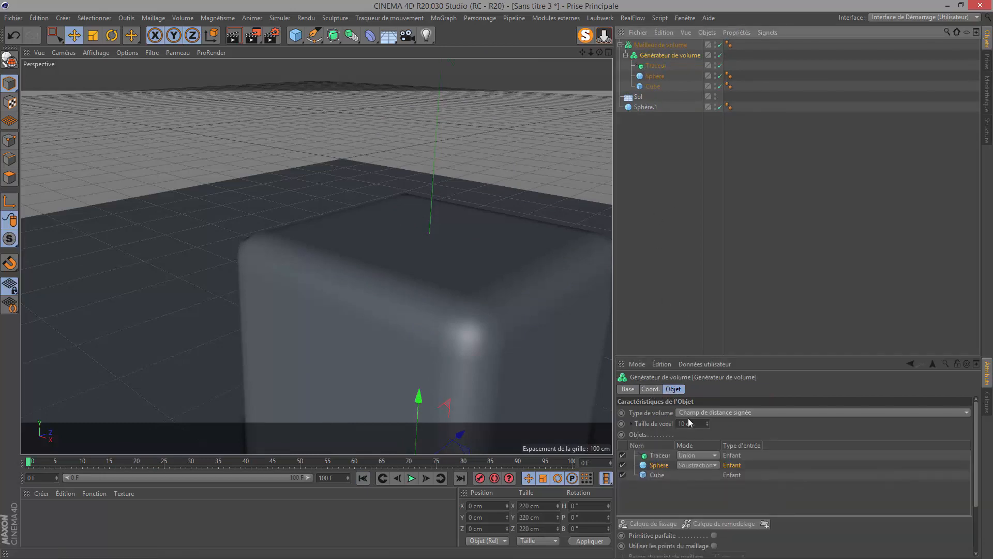
pyautogui.click(688, 455)
pyautogui.click(687, 477)
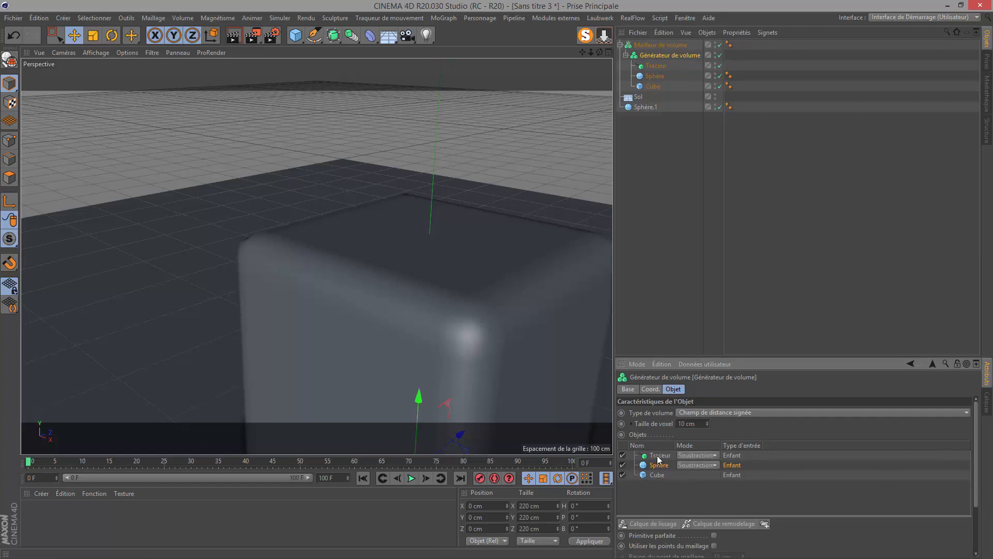
pyautogui.click(659, 456)
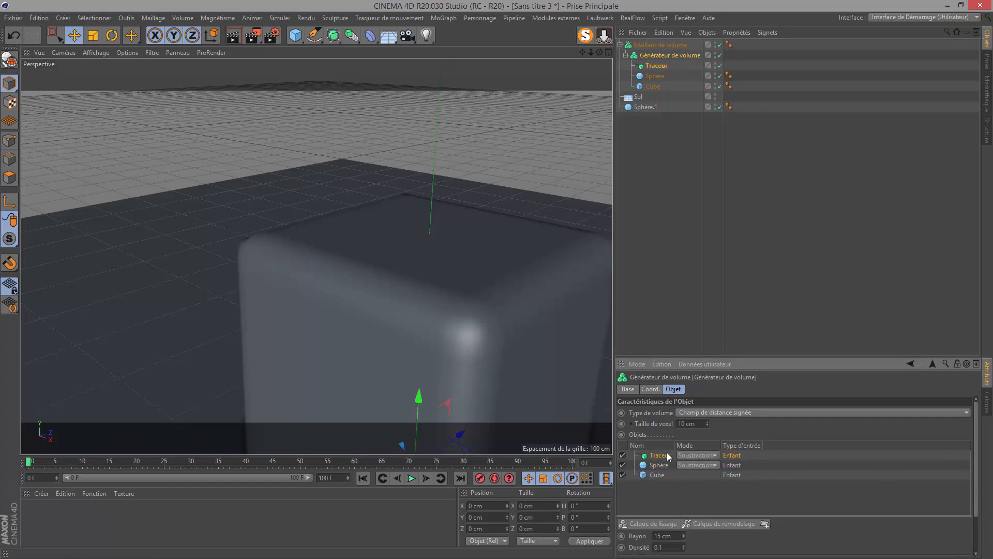
# Play the animation, scrub on to frame 50 and inspect the hole in the cube from above
pyautogui.click(411, 478)
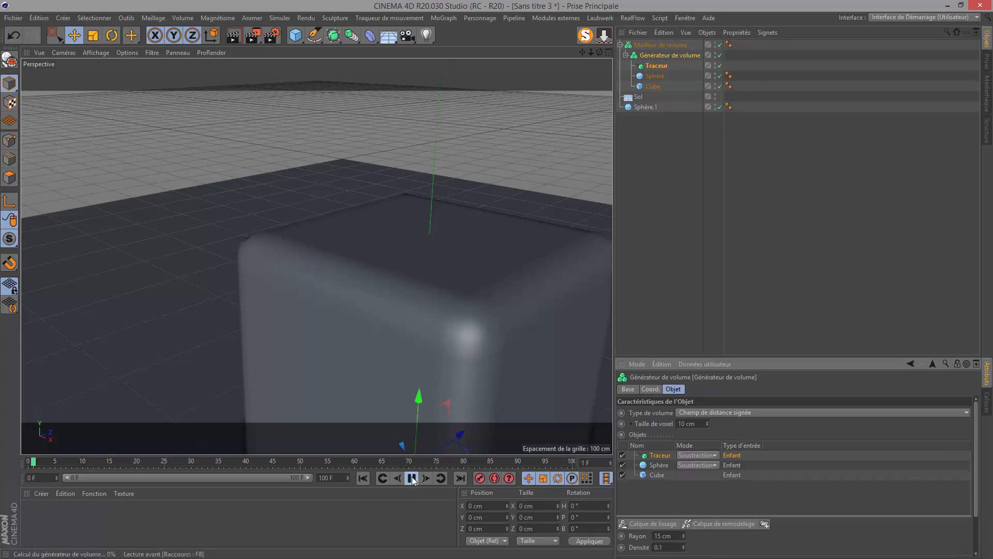
pyautogui.click(412, 478)
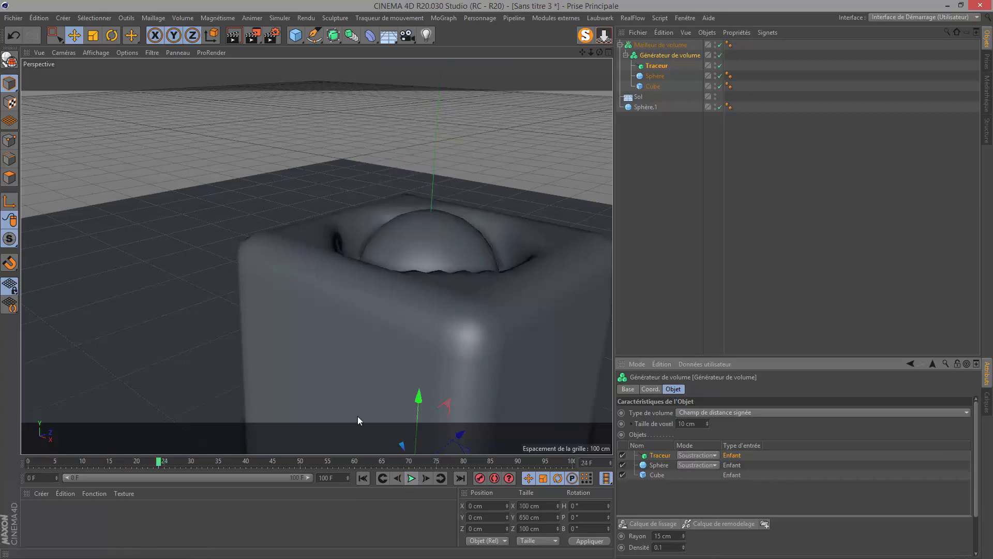
pyautogui.moveTo(160, 468); pyautogui.dragTo(300, 461)
pyautogui.scroll(-8, 375, 337)
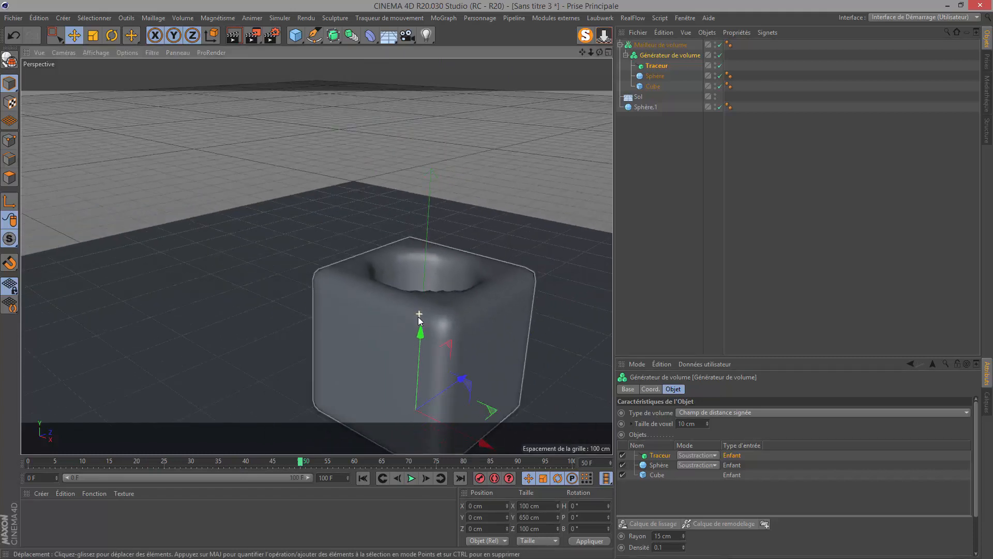
pyautogui.moveTo(598, 53); pyautogui.dragTo(518, 10)
pyautogui.moveTo(598, 53); pyautogui.dragTo(599, 90)
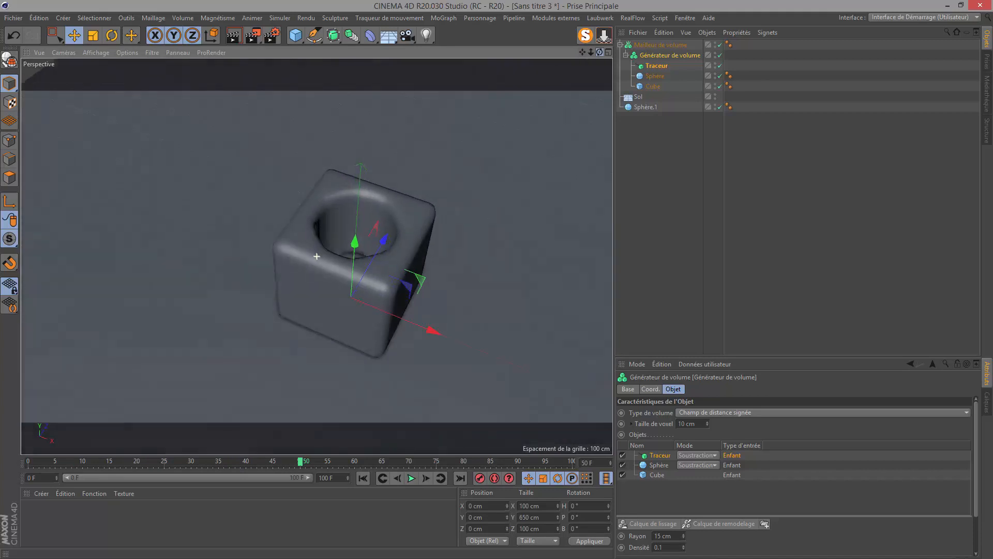
pyautogui.scroll(6, 365, 266)
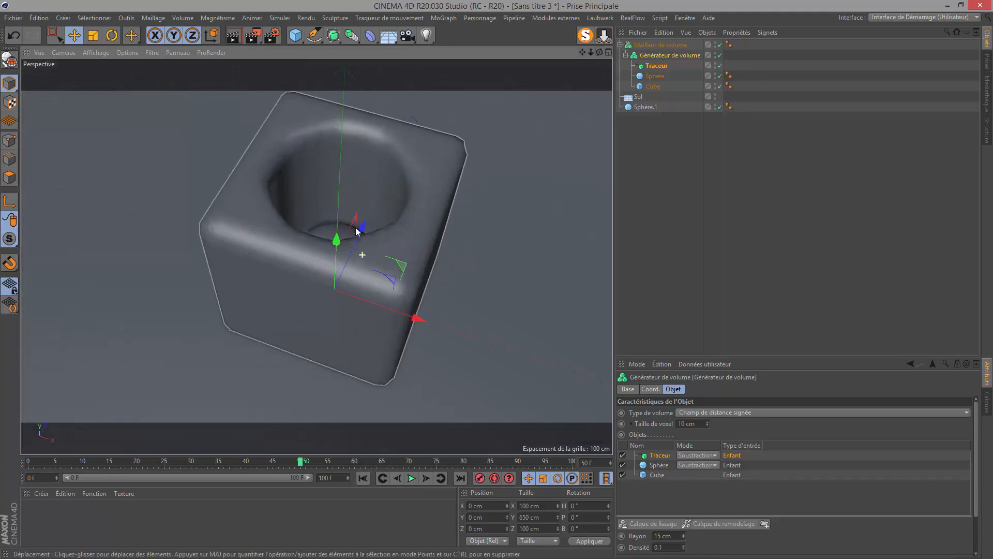
# Set the Générateur de volume's voxel size to 5 cm and inspect the hole's walls from another angle
pyautogui.click(693, 423)
pyautogui.write('5')
pyautogui.press('Return')
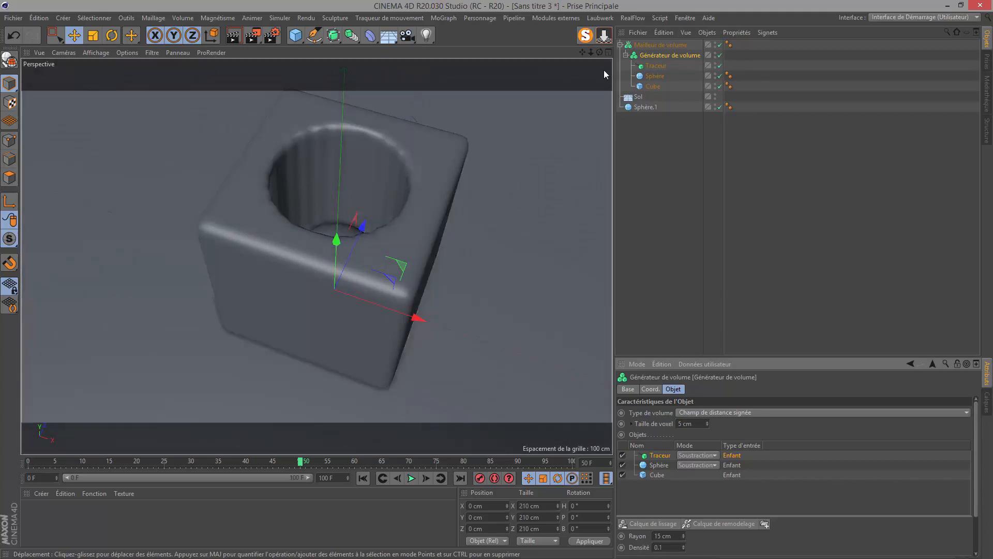
pyautogui.moveTo(598, 53); pyautogui.dragTo(578, 62)
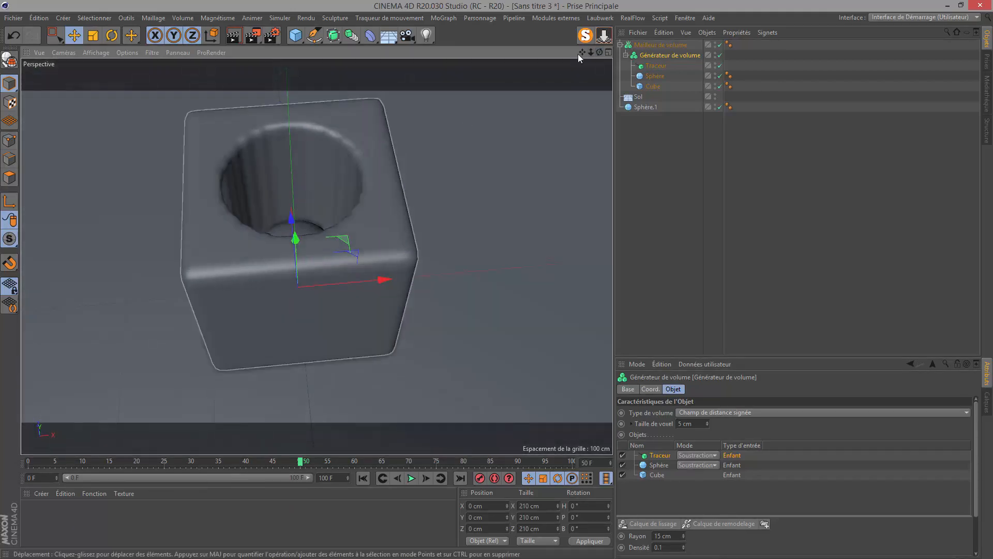
# Switch to the project Sans titre 1.c4d and open the Visualiseur with its rendered sequences
pyautogui.click(685, 18)
pyautogui.click(682, 317)
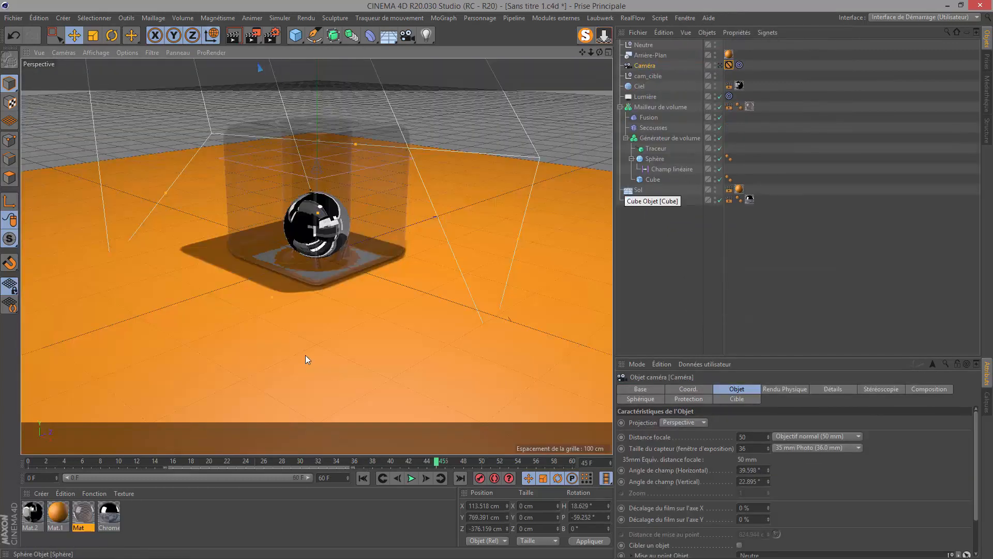
pyautogui.click(685, 18)
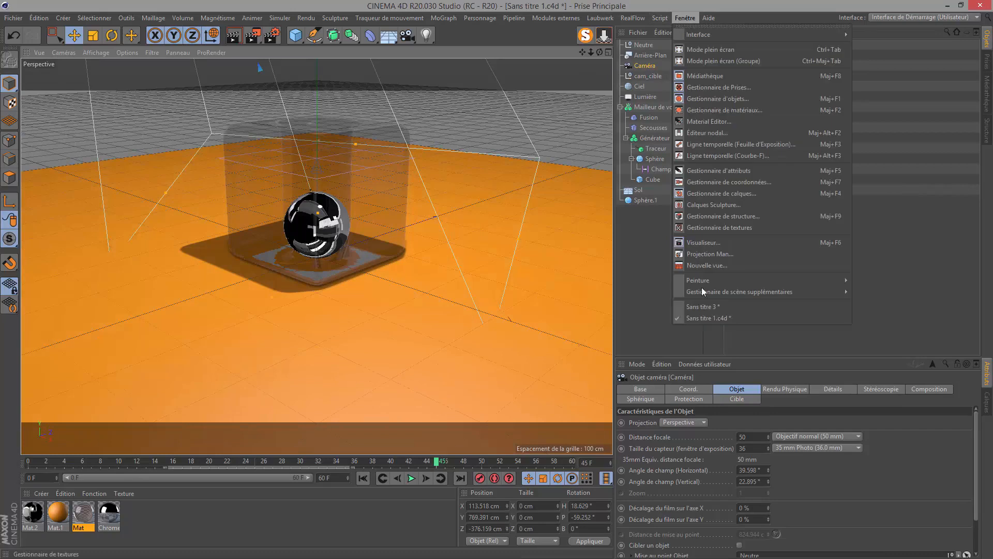
pyautogui.click(599, 50)
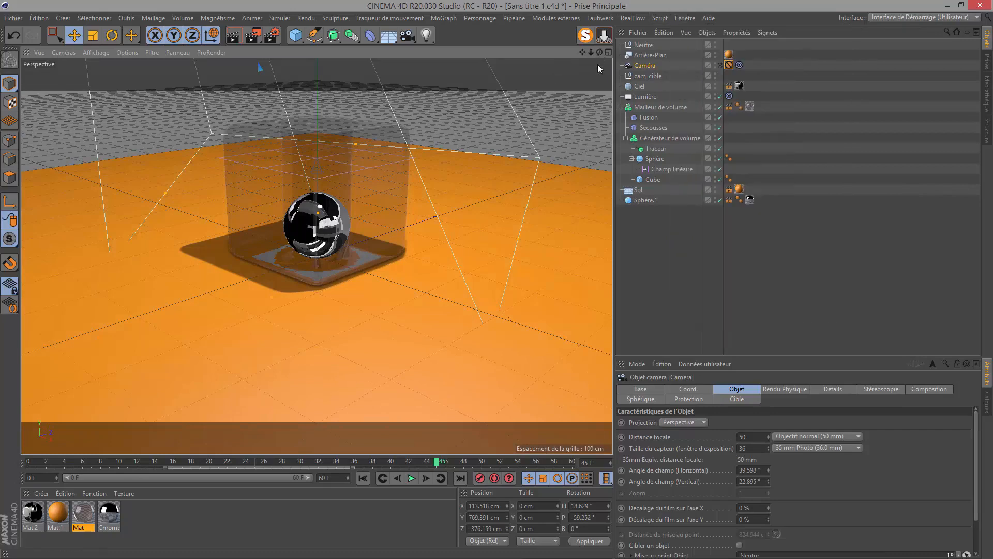
pyautogui.click(696, 18)
pyautogui.click(688, 243)
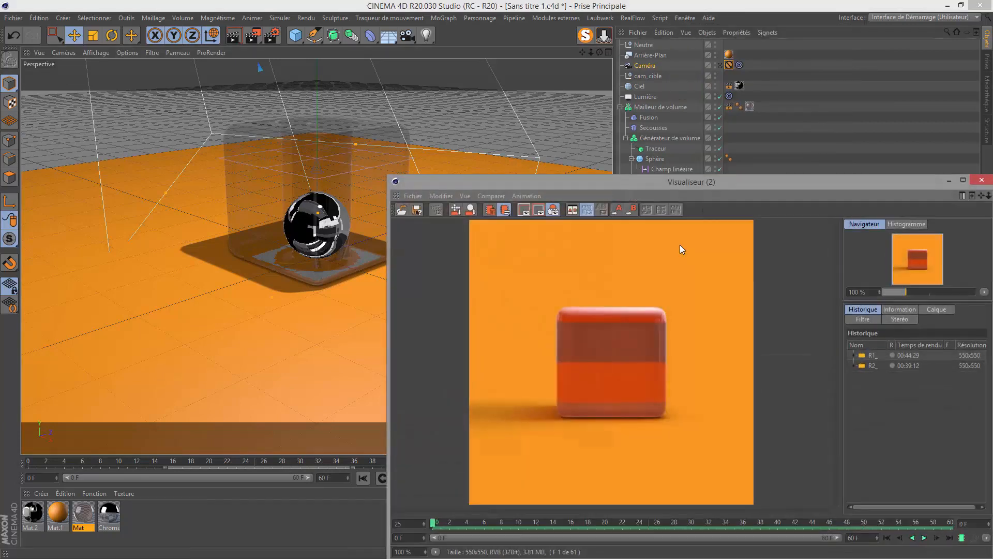
pyautogui.moveTo(648, 179); pyautogui.dragTo(462, 68)
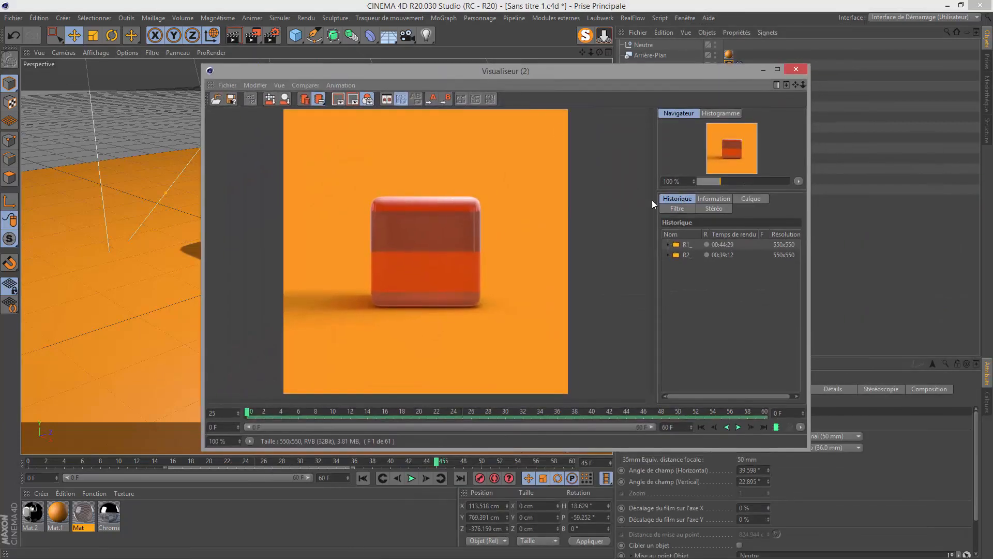
# View the R2 render at 150 % and scrub it to frame 28
pyautogui.click(712, 254)
pyautogui.scroll(2, 431, 246)
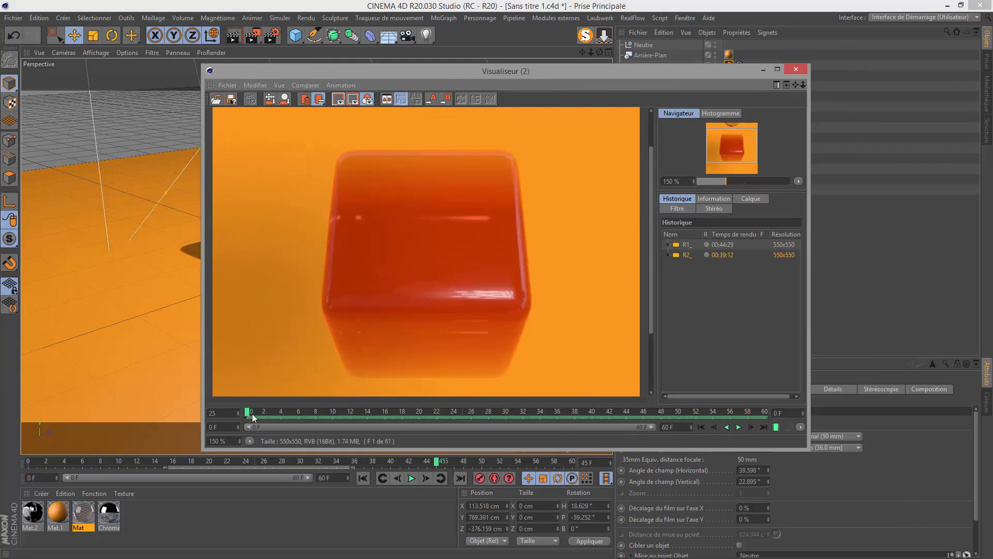
pyautogui.moveTo(326, 417); pyautogui.dragTo(489, 421)
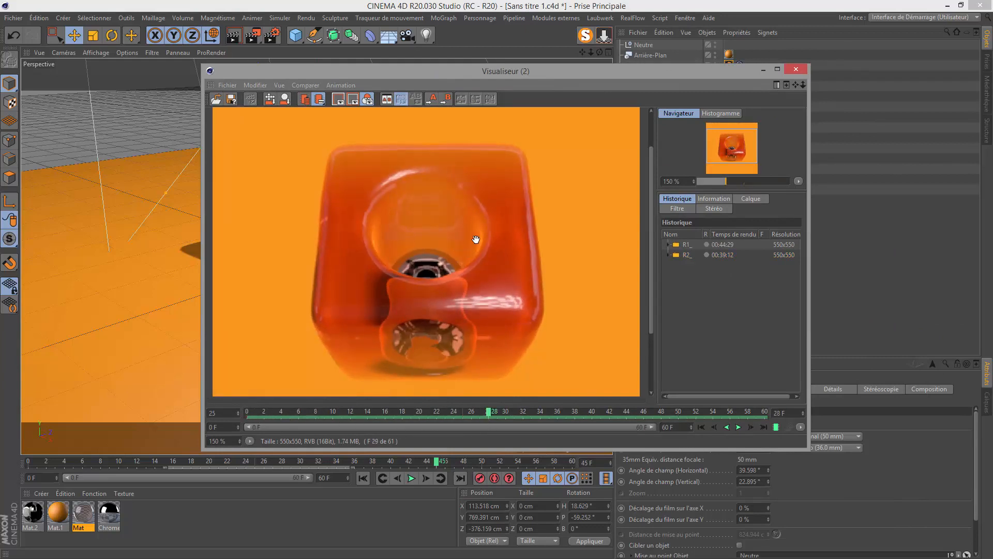
# Close the Visualiseur and switch back to the project Sans titre 3
pyautogui.click(796, 69)
pyautogui.click(685, 17)
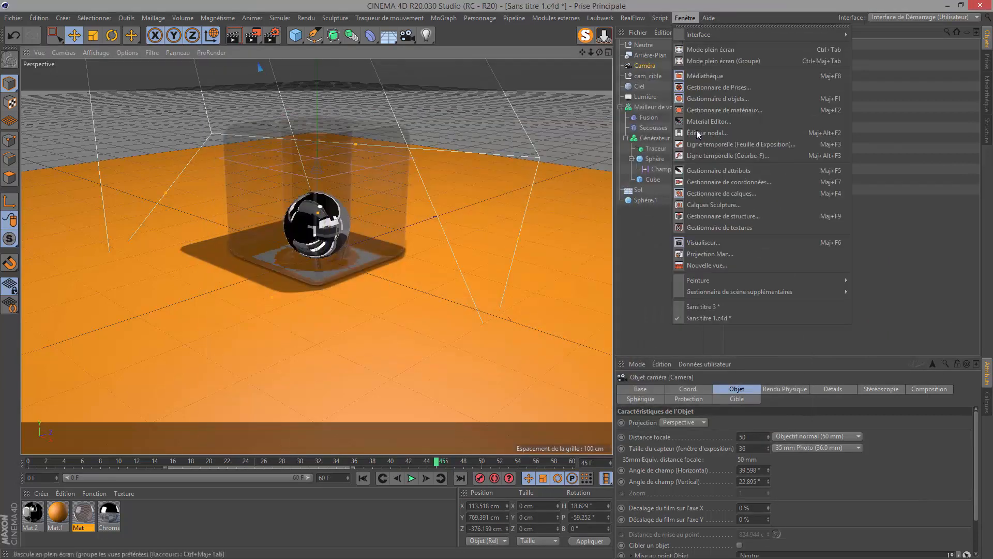
pyautogui.click(690, 306)
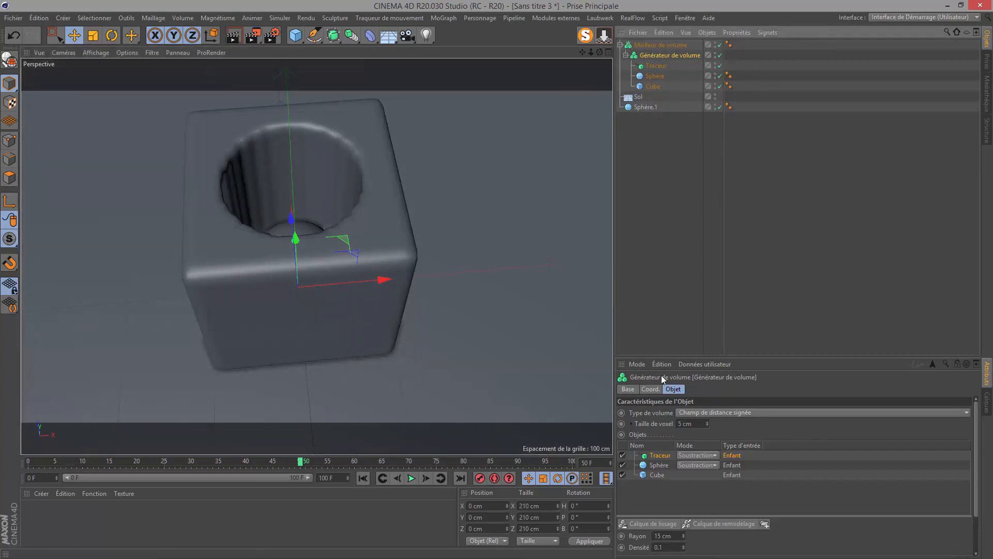
# Add a Calque de lissage to the Générateur de volume and set its Gaussien filter's voxel distance to 1
pyautogui.click(641, 524)
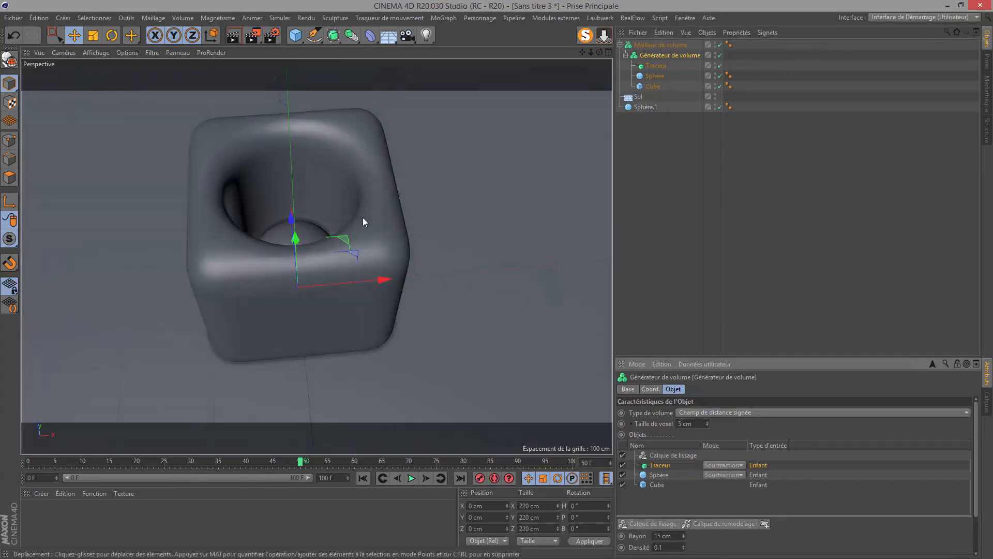
pyautogui.click(653, 456)
pyautogui.scroll(-3, 971, 449)
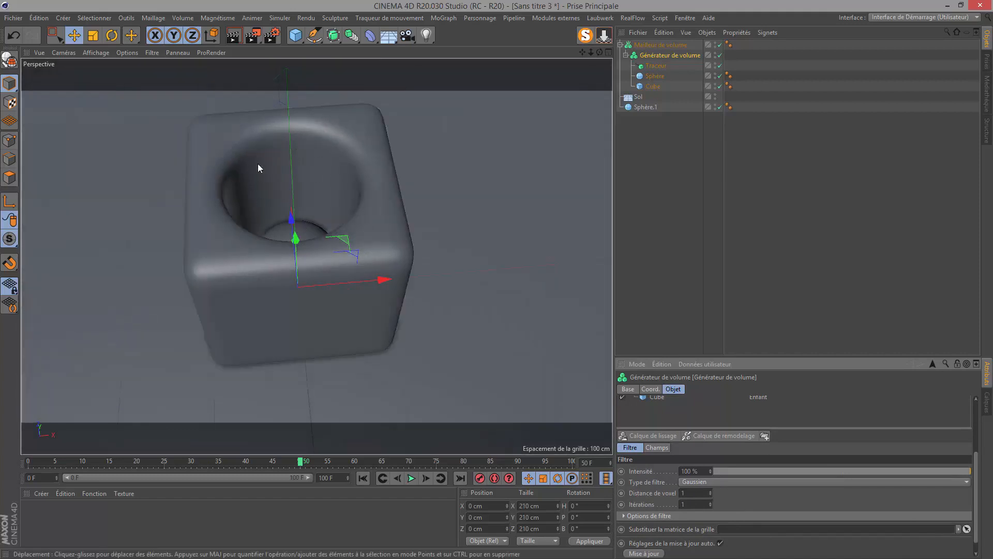
pyautogui.moveTo(600, 52)
pyautogui.mouseDown()
pyautogui.moveTo(600, 20)
pyautogui.moveTo(634, 47)
pyautogui.moveTo(595, 65)
pyautogui.moveTo(596, 37)
pyautogui.moveTo(600, 52)
pyautogui.mouseUp()
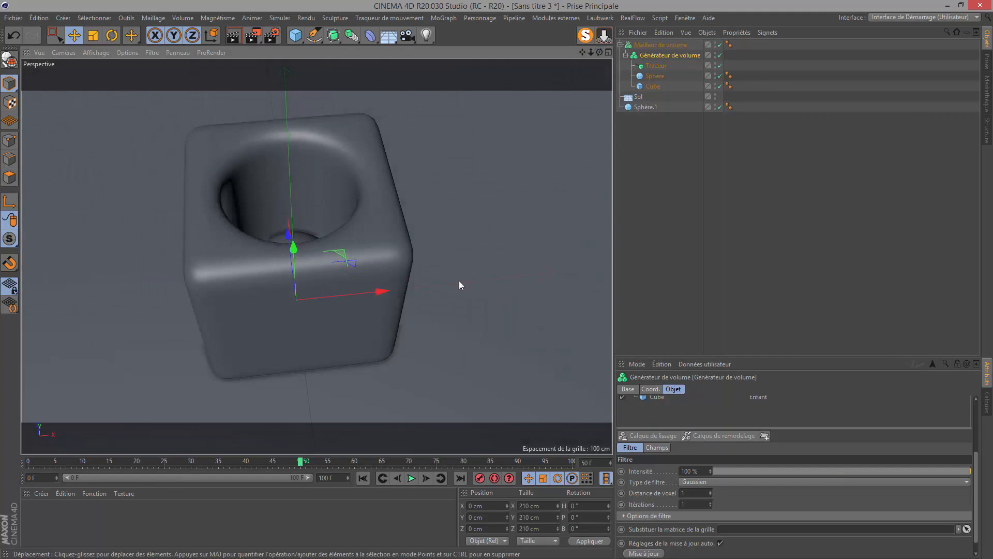
# Play the smoothed cube's animation from the first frame, jumping back to the start to replay it
pyautogui.click(363, 477)
pyautogui.click(412, 478)
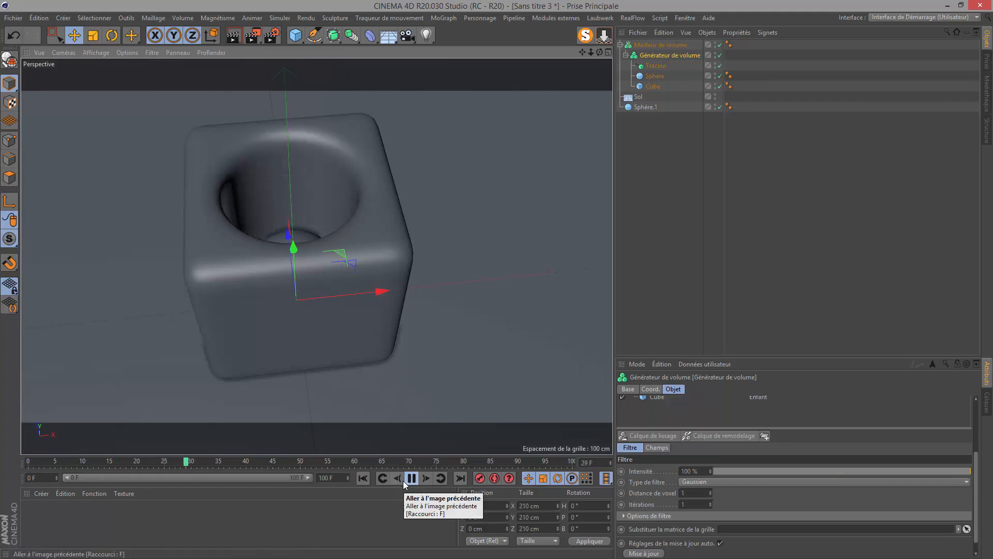
pyautogui.click(362, 477)
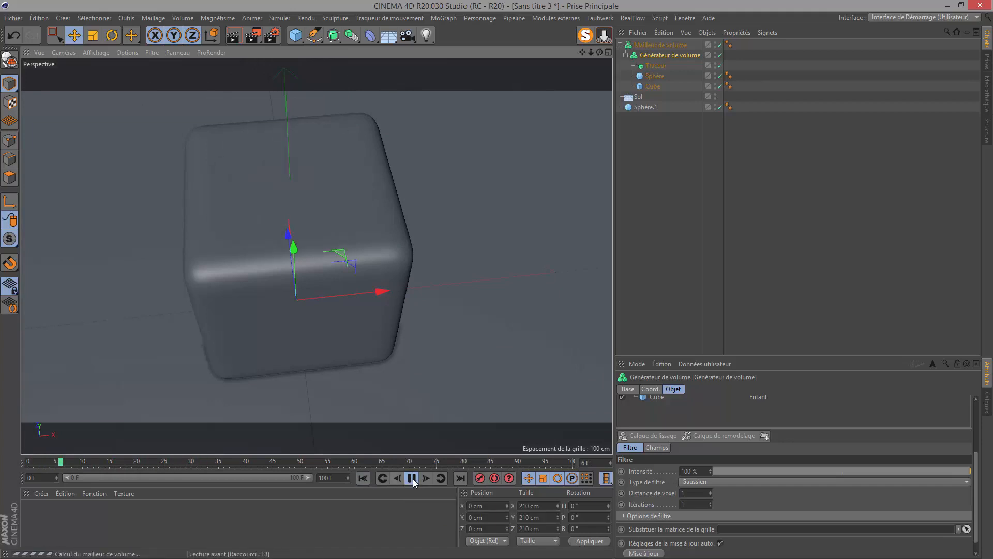
# Rewind the smoothed cube's animation and scrub it to frame 22, where the sphere reaches the cube's top face
pyautogui.click(363, 478)
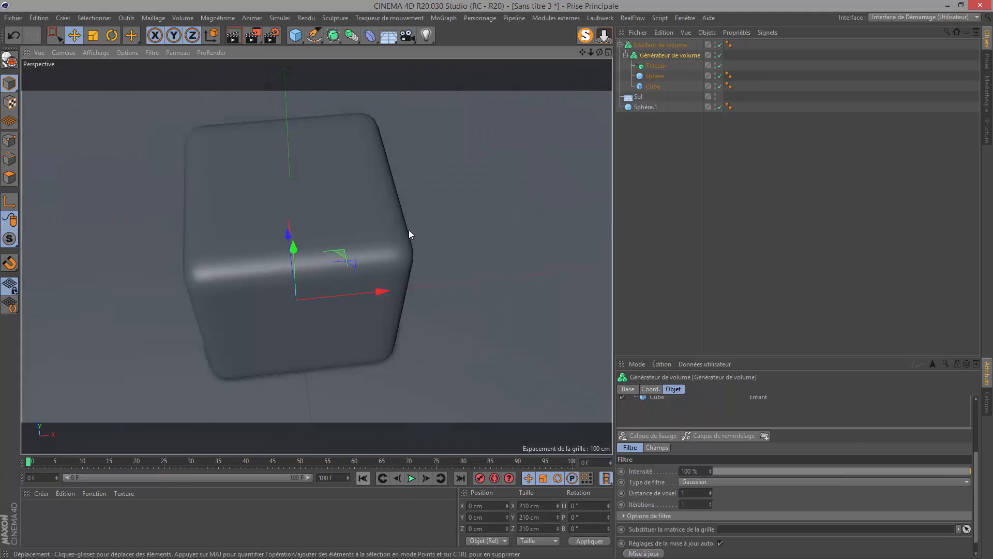
pyautogui.moveTo(601, 54); pyautogui.dragTo(586, 60)
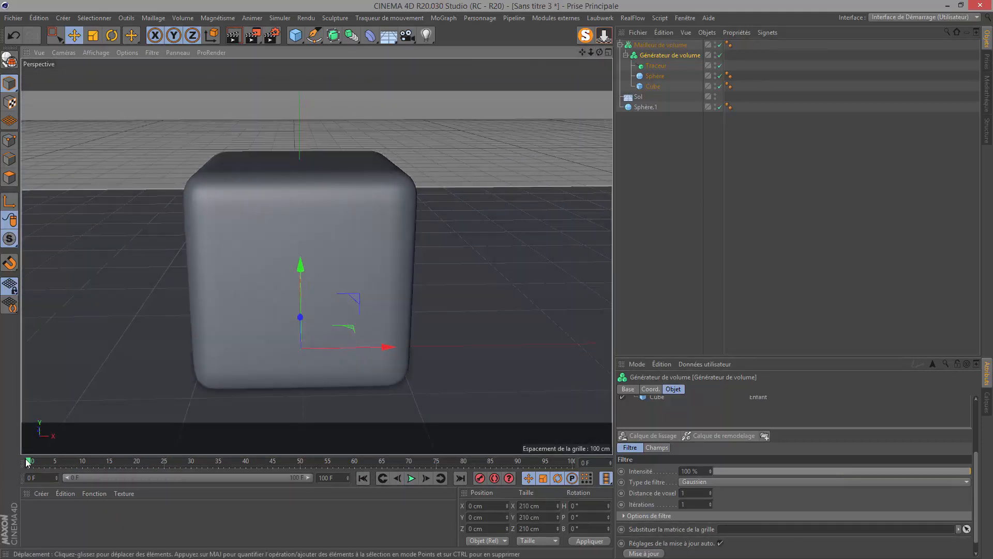
pyautogui.moveTo(29, 466); pyautogui.dragTo(148, 468)
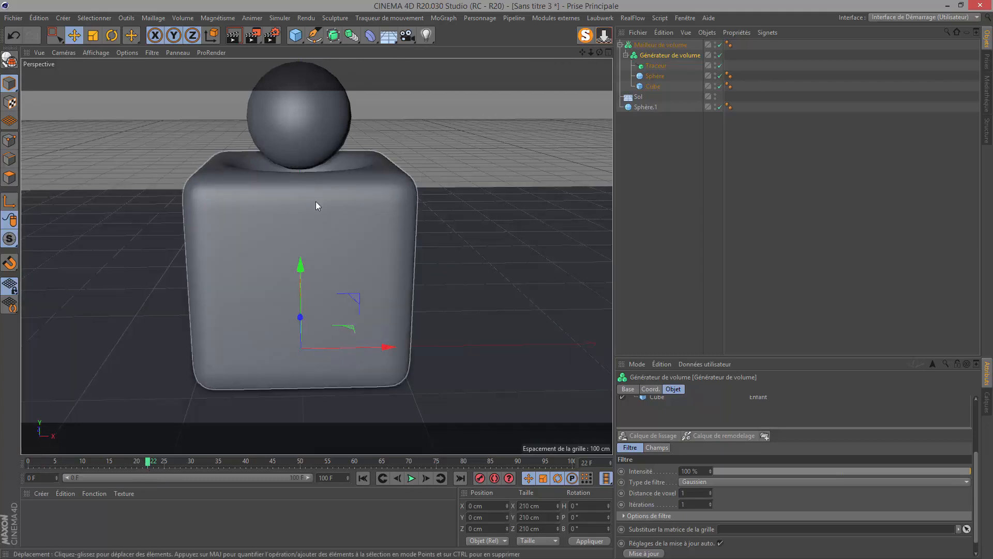
# Add a Fusion deformer inside the Mailleur de volume and keyframe its Intensité at 0 % on frame 22
pyautogui.click(369, 38)
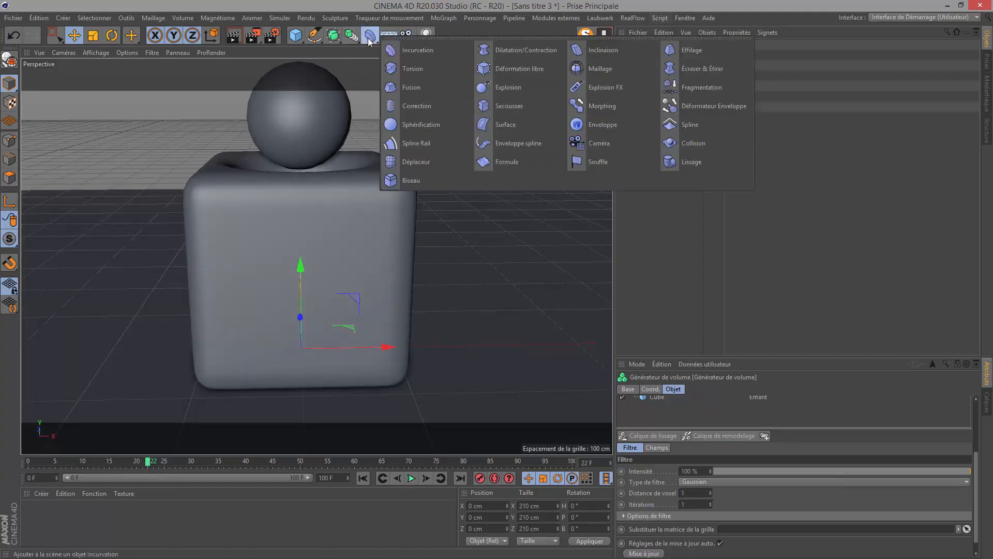
pyautogui.click(416, 88)
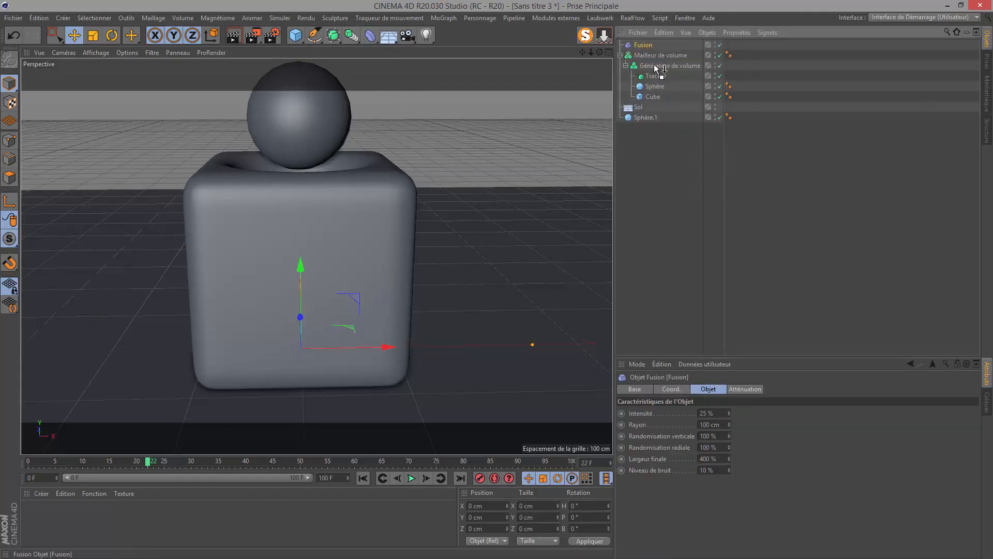
pyautogui.moveTo(651, 55); pyautogui.dragTo(651, 55)
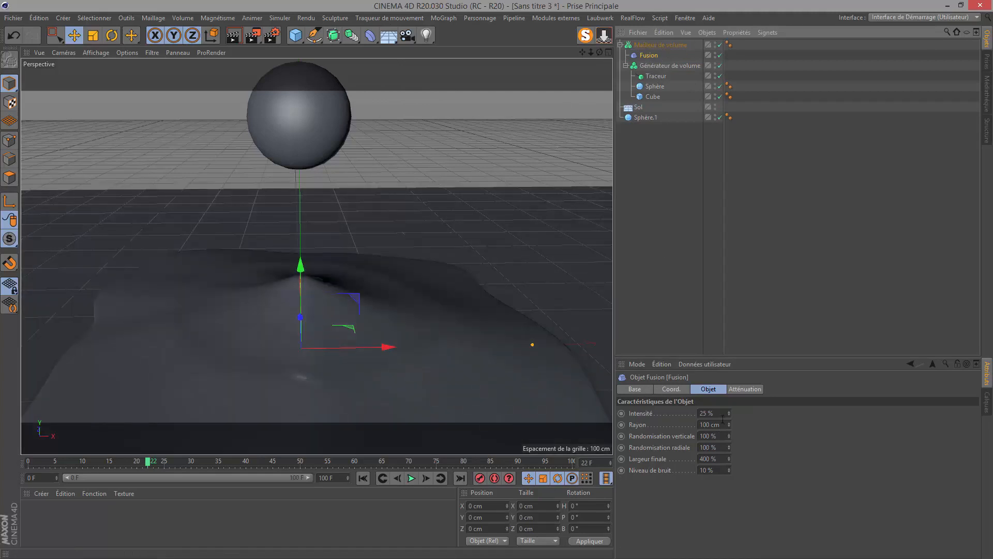
pyautogui.moveTo(728, 412); pyautogui.dragTo(729, 425)
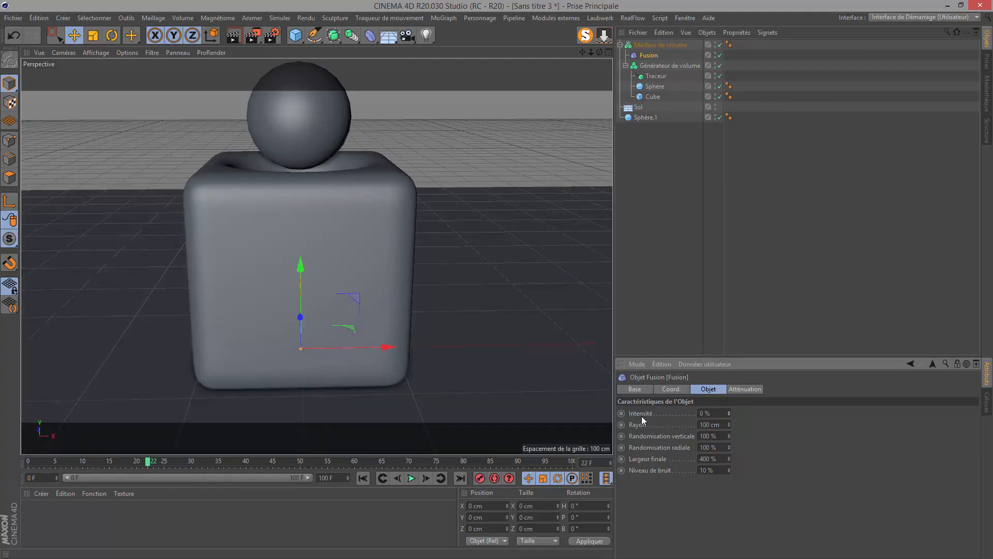
# Display the scene in Lignes mode to see the sphere inside the cube, and move the animation to frame 29
pyautogui.moveTo(148, 462); pyautogui.dragTo(191, 466)
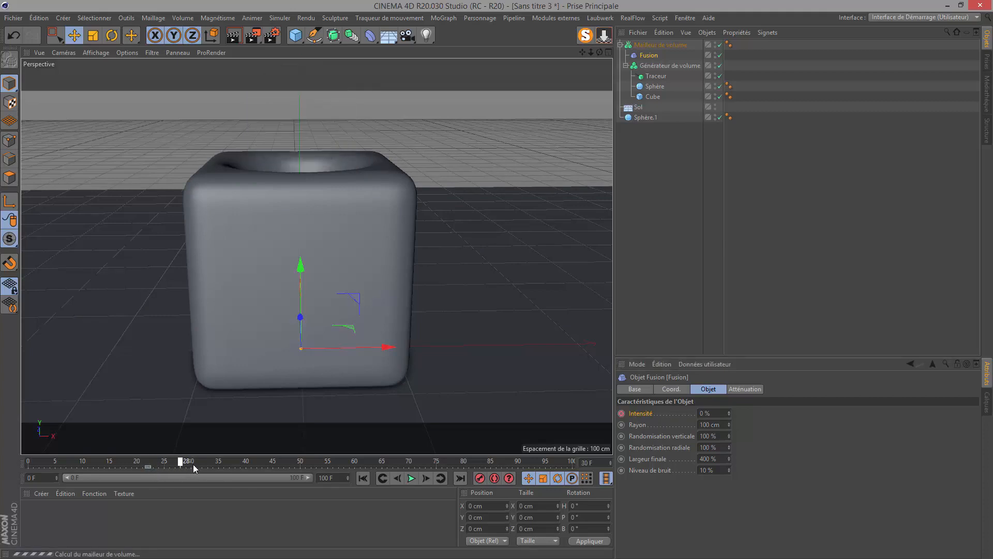
pyautogui.moveTo(194, 464); pyautogui.dragTo(202, 466)
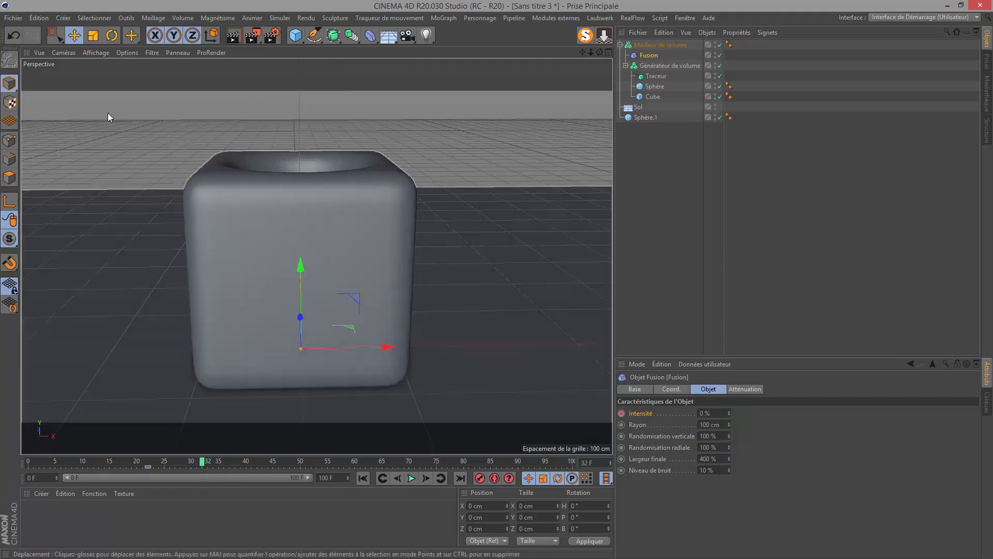
pyautogui.click(97, 53)
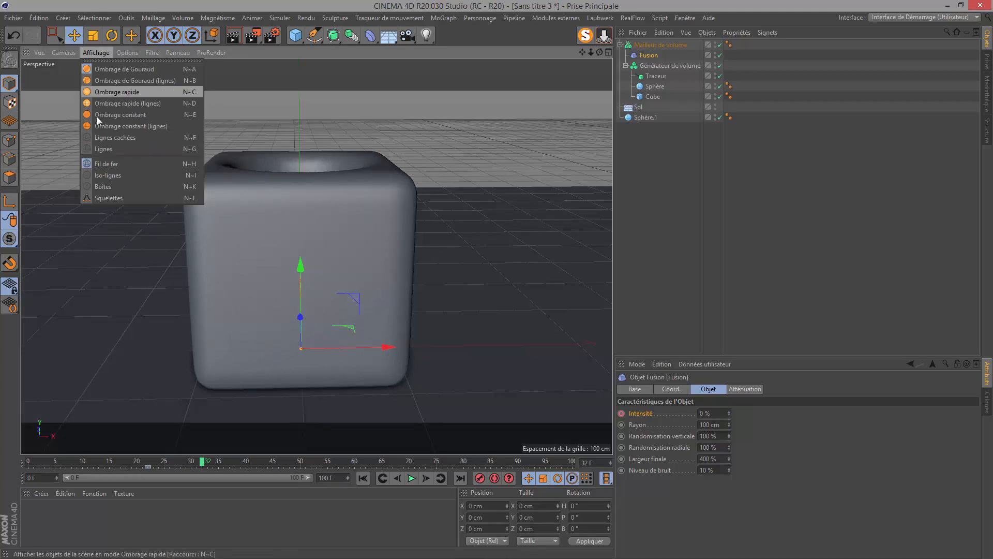
pyautogui.click(95, 148)
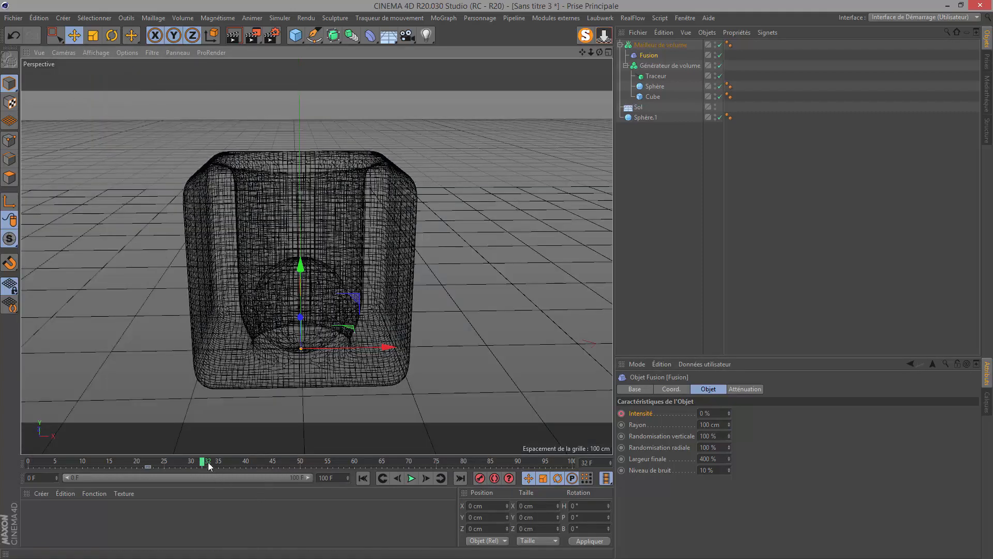
pyautogui.moveTo(197, 462); pyautogui.dragTo(187, 464)
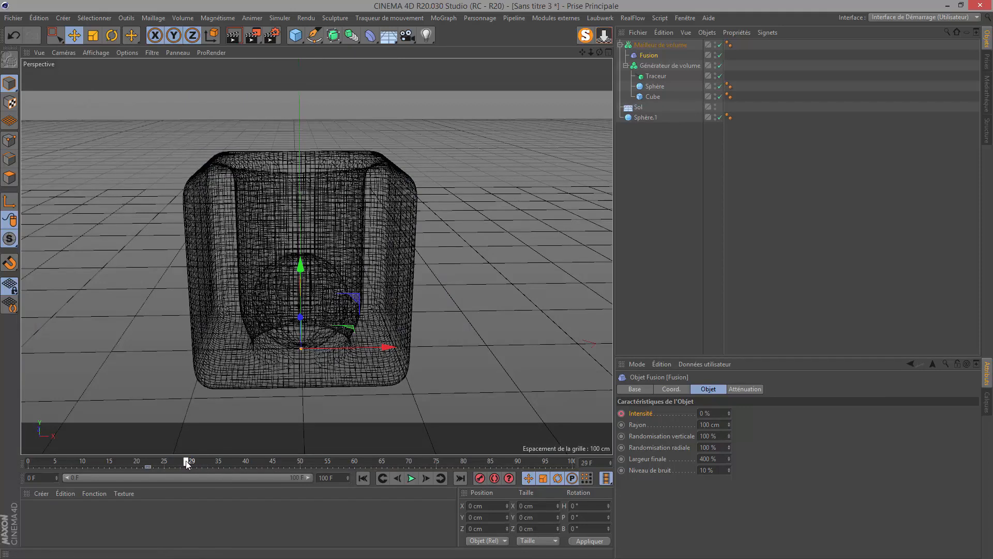
# Keyframe the Fusion deformer's Intensité at 2 % on frame 29 and at 0 % on frame 35
pyautogui.click(718, 412)
pyautogui.write('2')
pyautogui.press('Return')
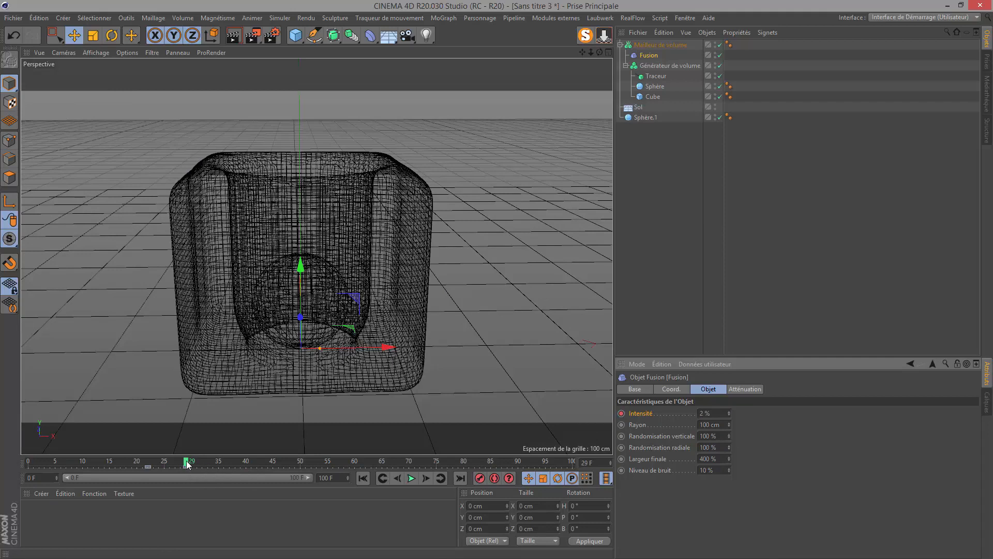
pyautogui.moveTo(187, 463); pyautogui.dragTo(219, 464)
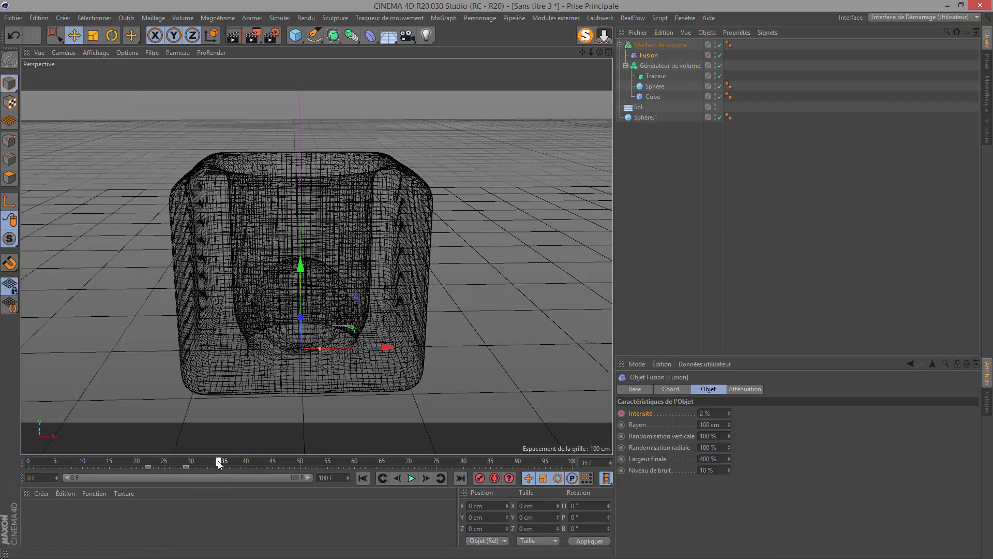
pyautogui.doubleClick(713, 414)
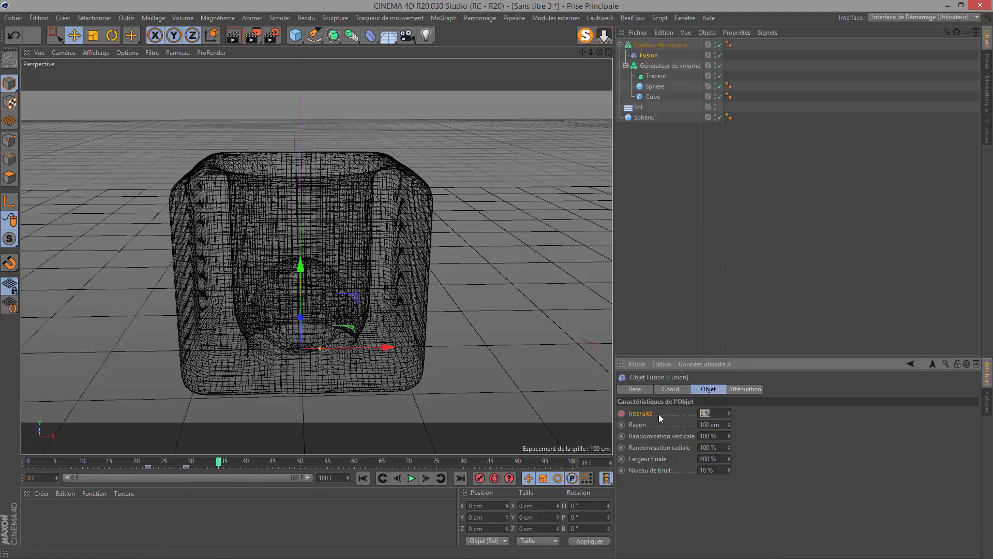
pyautogui.write('0')
pyautogui.press('Return')
pyautogui.click(622, 413)
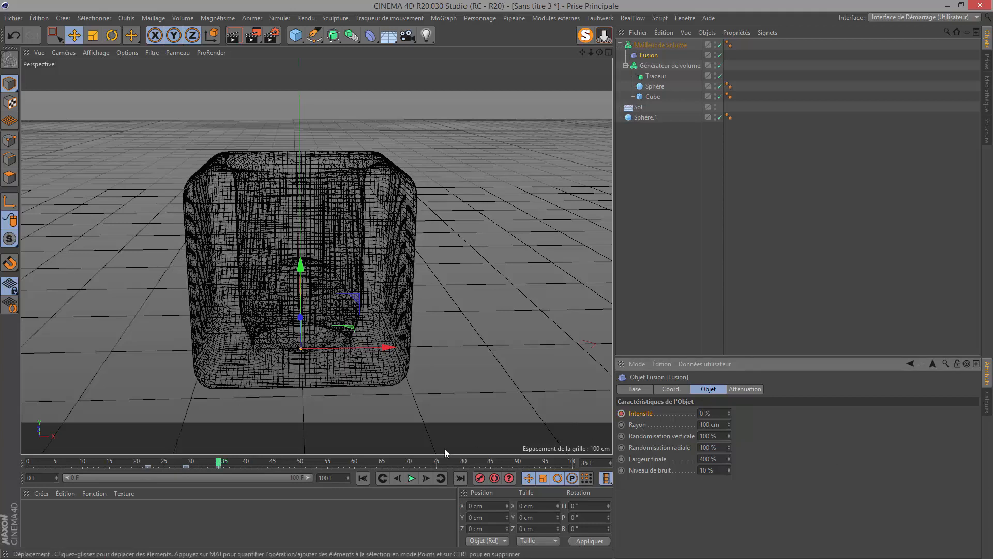
# Switch the display back to Ombrage de Gouraud and play the animation from the first frame to about frame 40
pyautogui.click(96, 52)
pyautogui.click(112, 74)
pyautogui.click(362, 478)
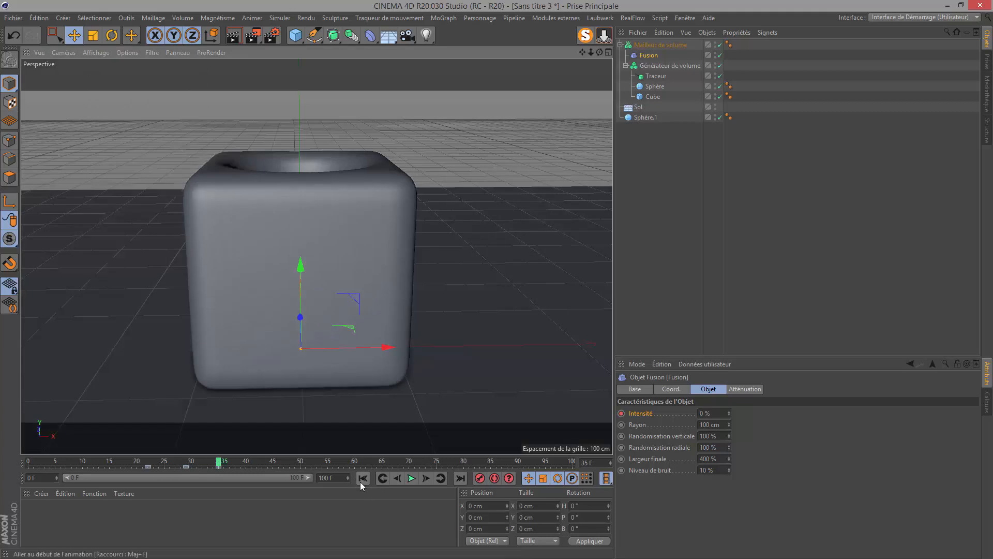
pyautogui.click(411, 478)
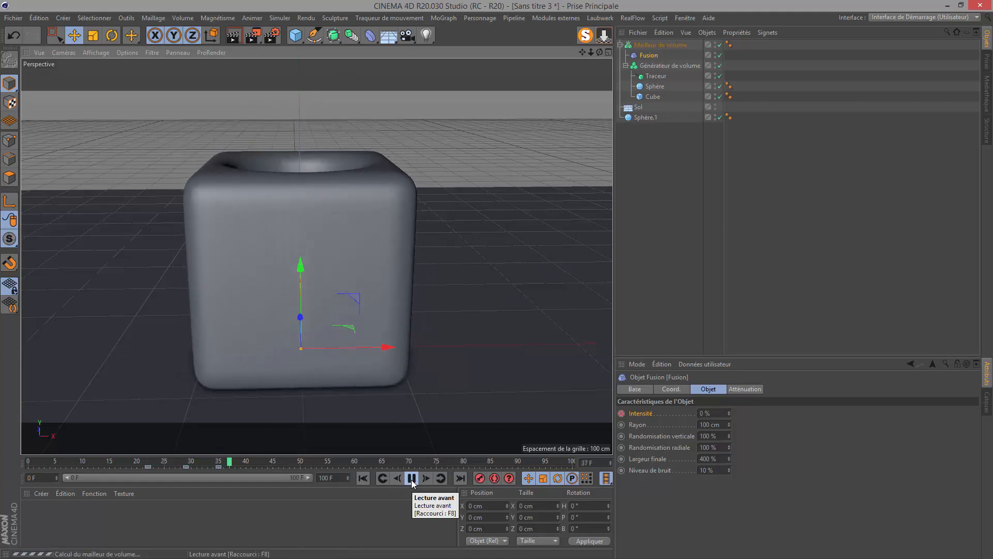
pyautogui.click(411, 479)
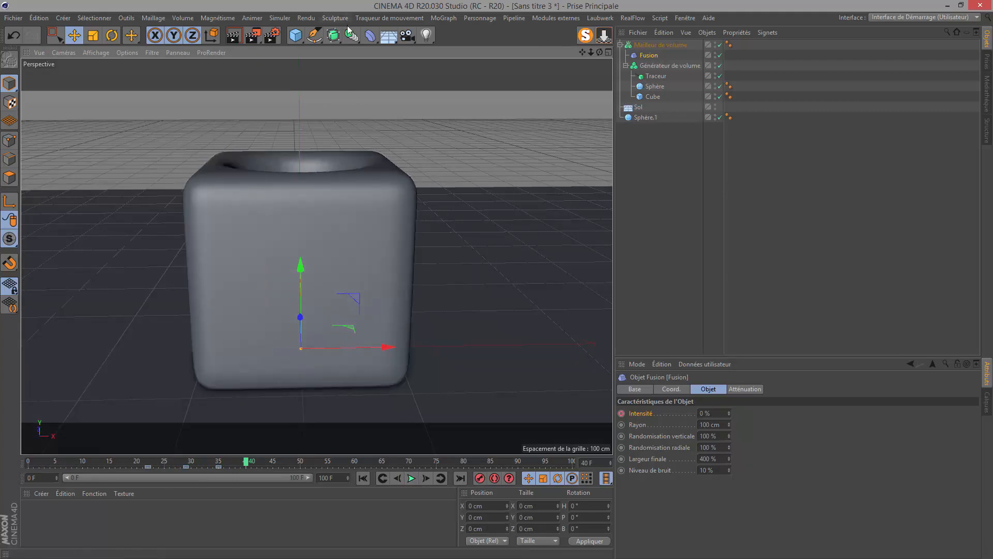
# Add a Secousses deformer below Fusion inside the Mailleur de volume and set its Rigidité to 10 %
pyautogui.click(376, 36)
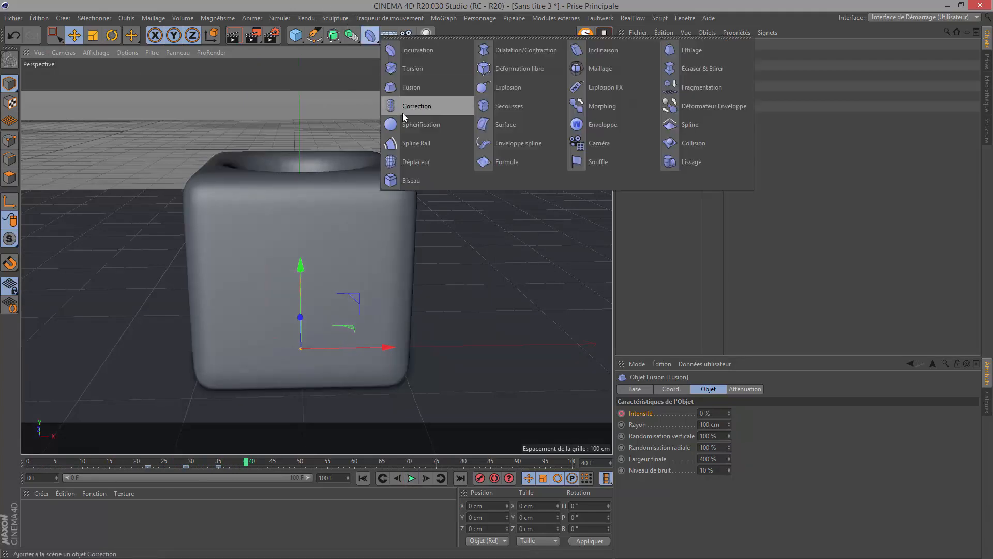
pyautogui.click(496, 108)
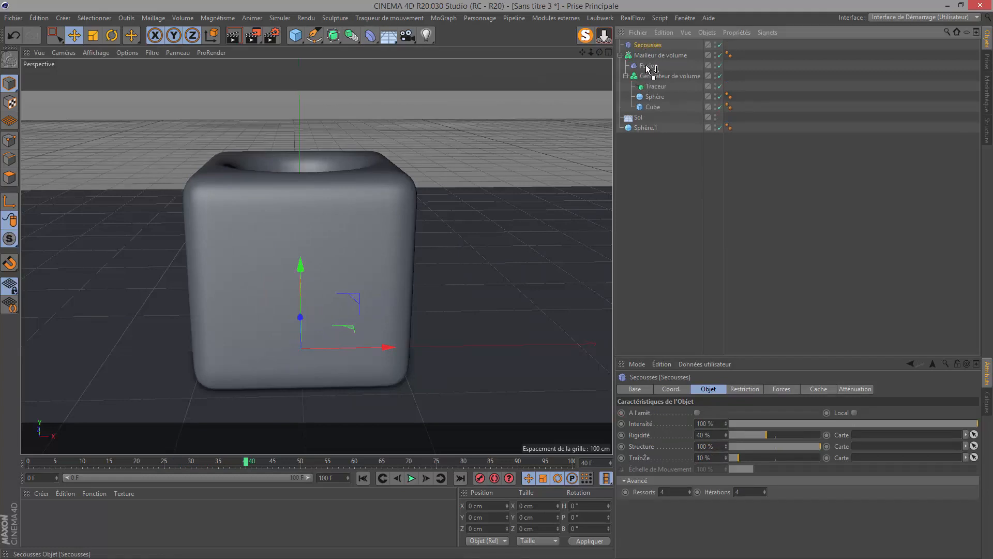
pyautogui.moveTo(643, 72); pyautogui.dragTo(646, 70)
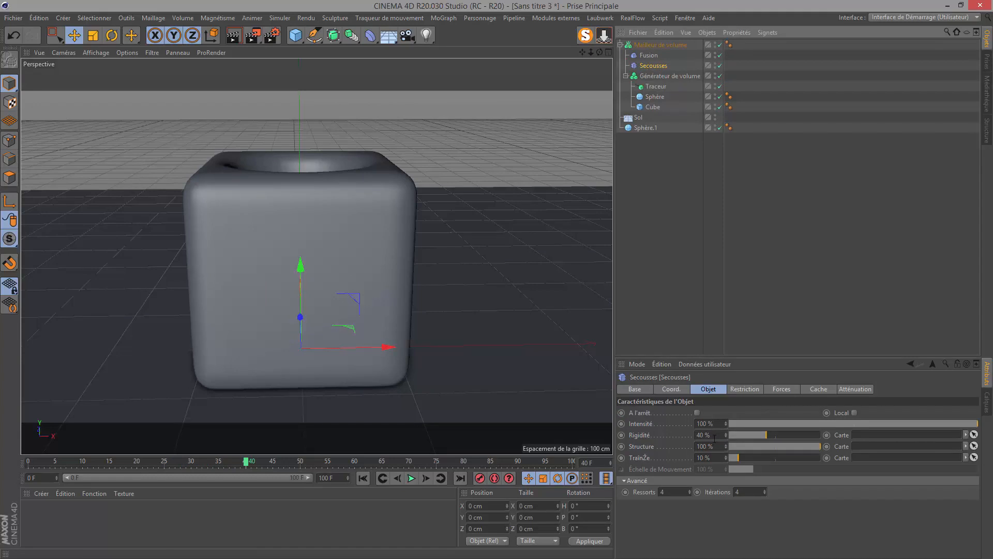
pyautogui.doubleClick(714, 436)
pyautogui.write('10')
pyautogui.press('Return')
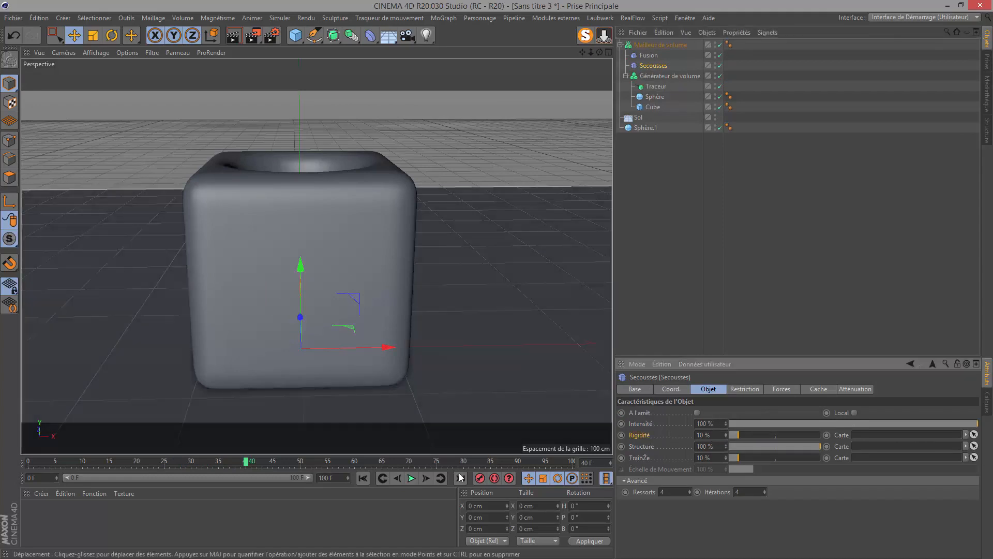
# Play the jiggling cube's animation from the start, scrub back to frame 27 to inspect it, and return to the first frame
pyautogui.click(363, 478)
pyautogui.click(411, 478)
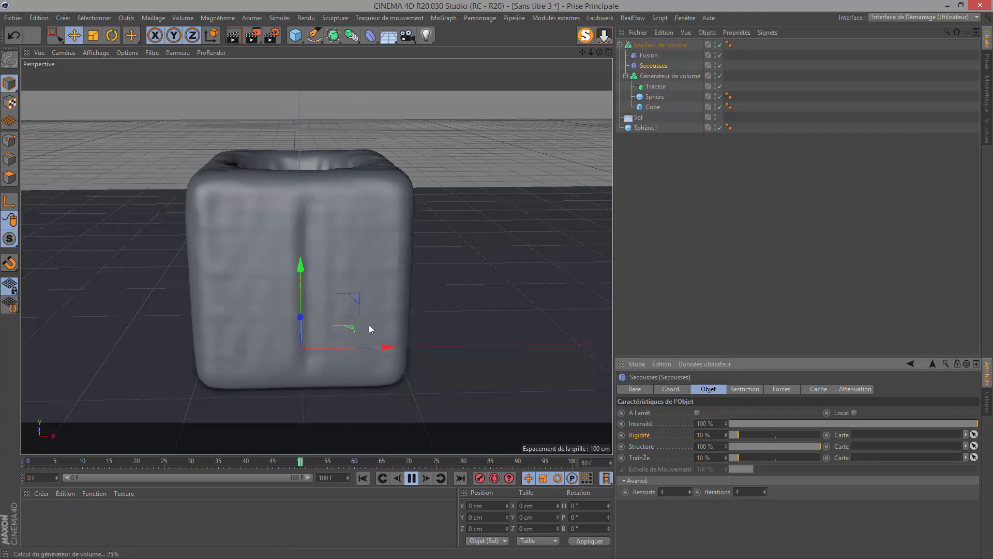
pyautogui.click(411, 478)
pyautogui.moveTo(398, 463); pyautogui.dragTo(176, 472)
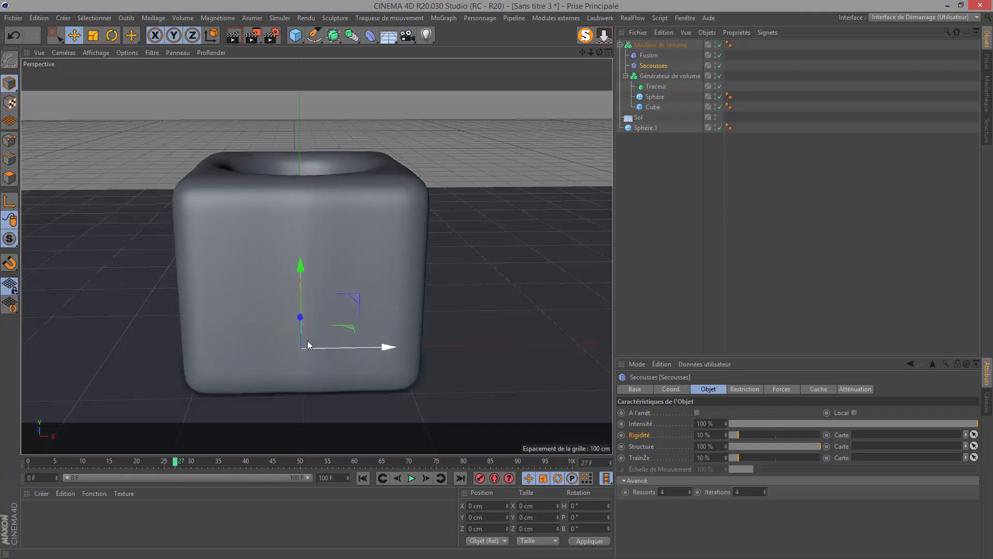
pyautogui.click(362, 478)
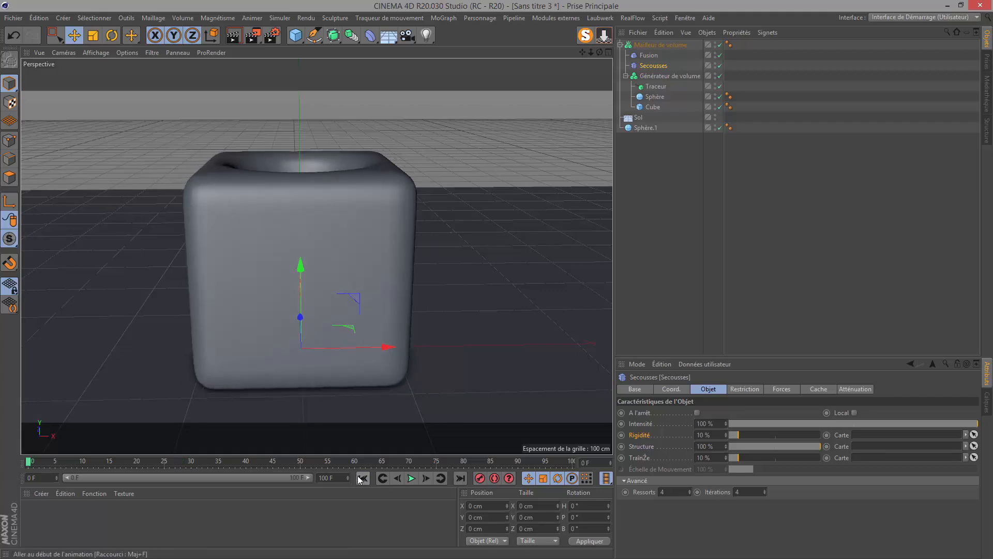
# Add a Champ linéaire to the Fusion deformer's Atténuation and set its Direction to Y+
pyautogui.click(653, 58)
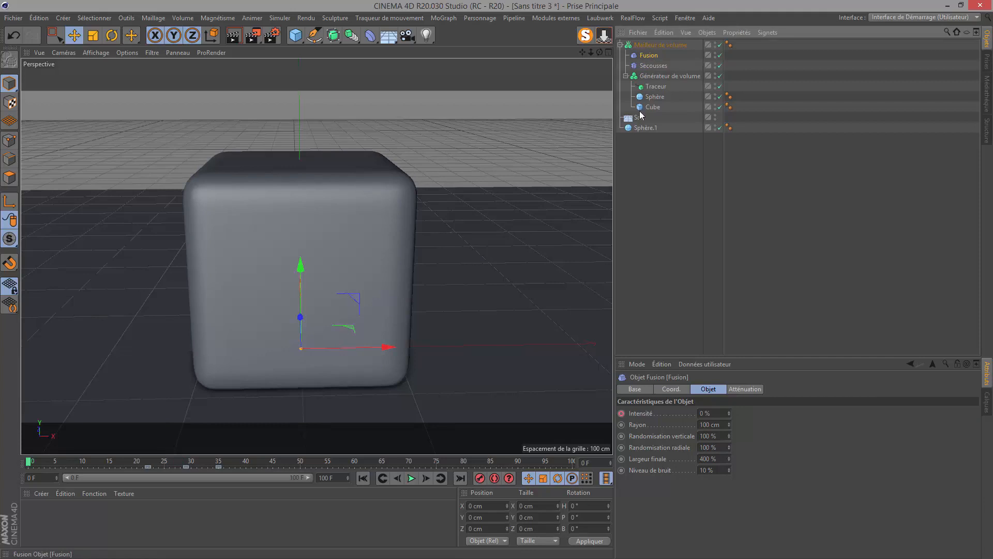
pyautogui.click(734, 390)
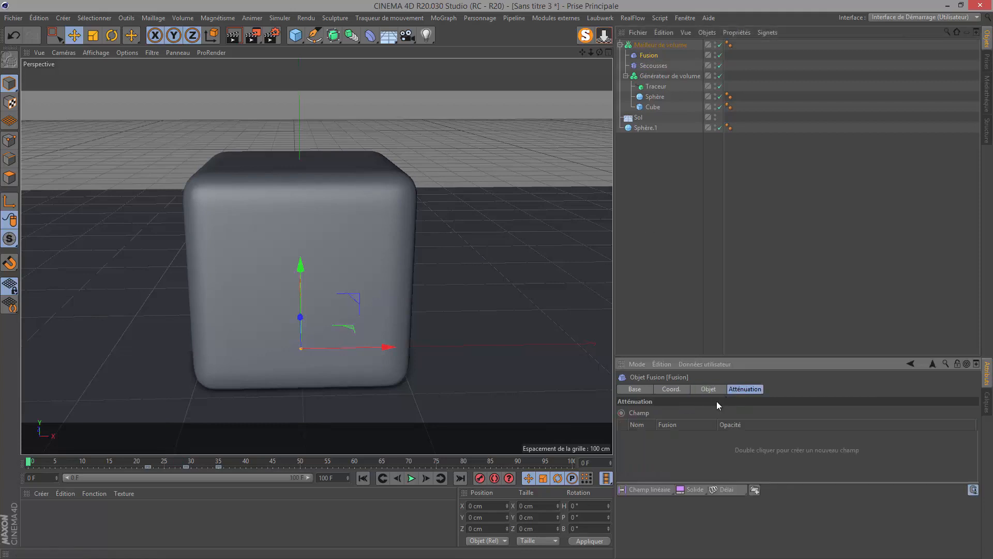
pyautogui.click(647, 490)
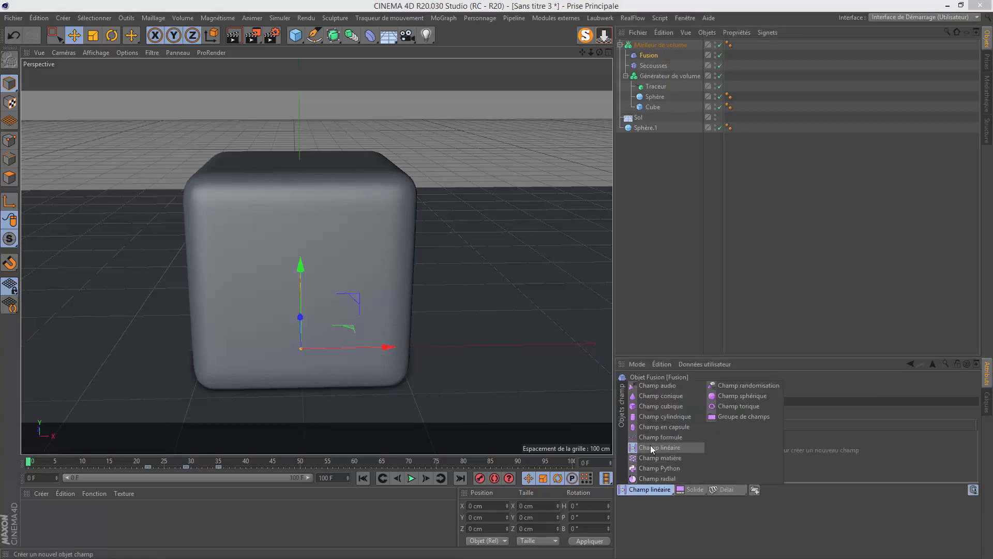
pyautogui.click(649, 447)
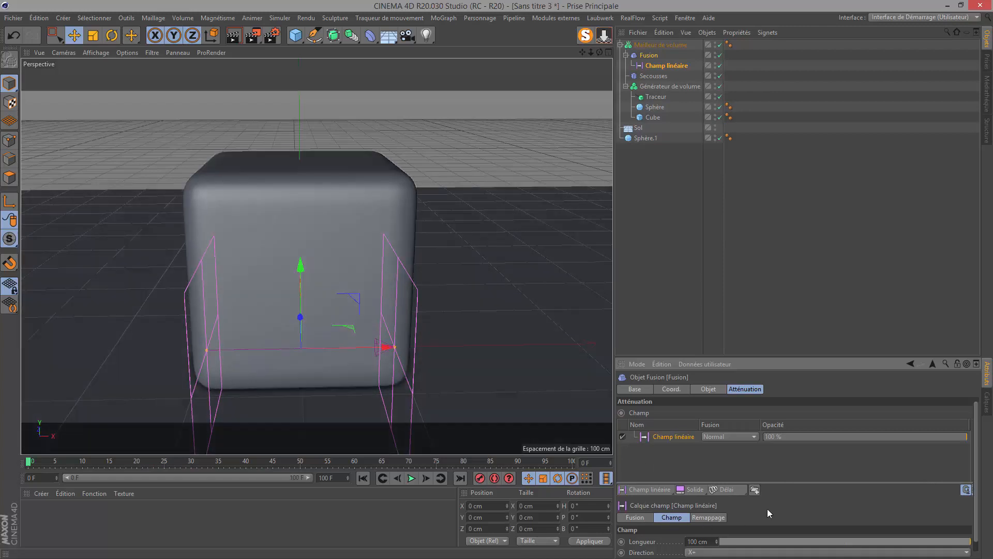
pyautogui.scroll(-1, 978, 448)
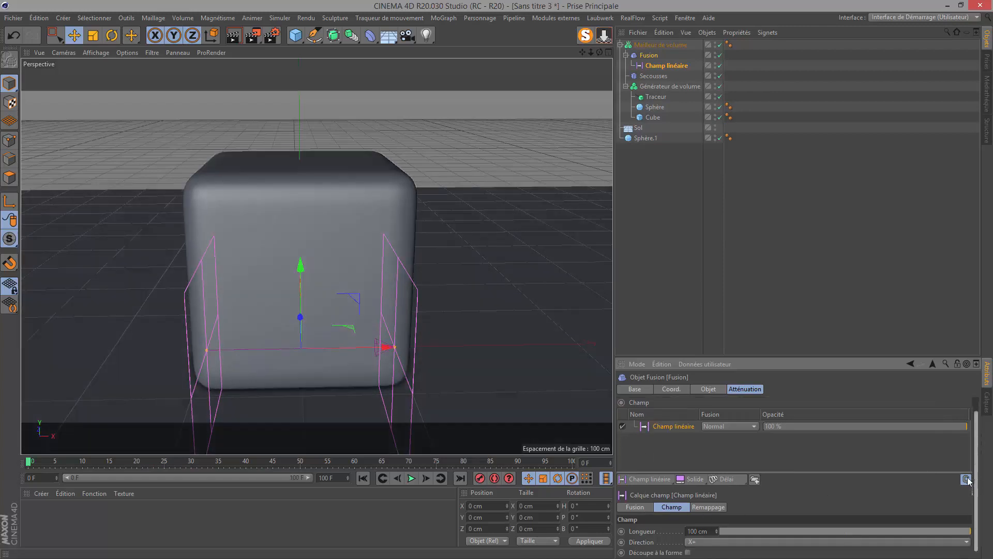
pyautogui.click(698, 543)
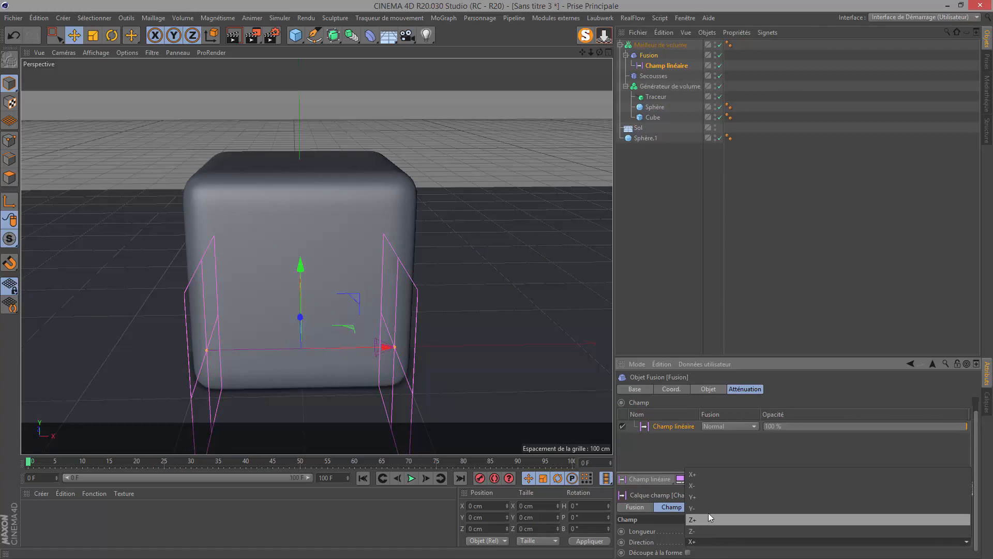
pyautogui.click(682, 510)
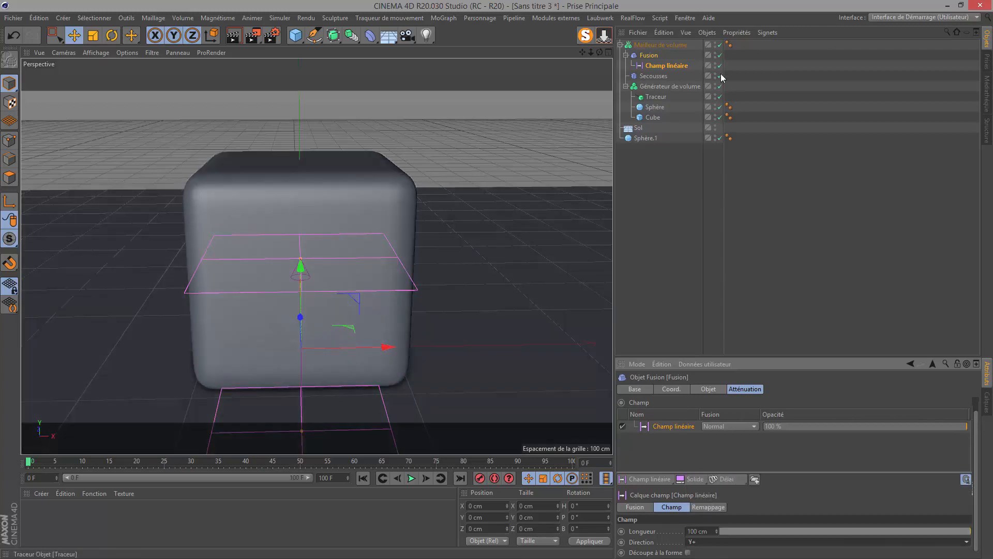
# Make the Champ linéaire a child of the Sphère in the Générateur de volume and set its X, Y and Z positions to 0 cm
pyautogui.click(654, 68)
pyautogui.moveTo(648, 128); pyautogui.dragTo(655, 107)
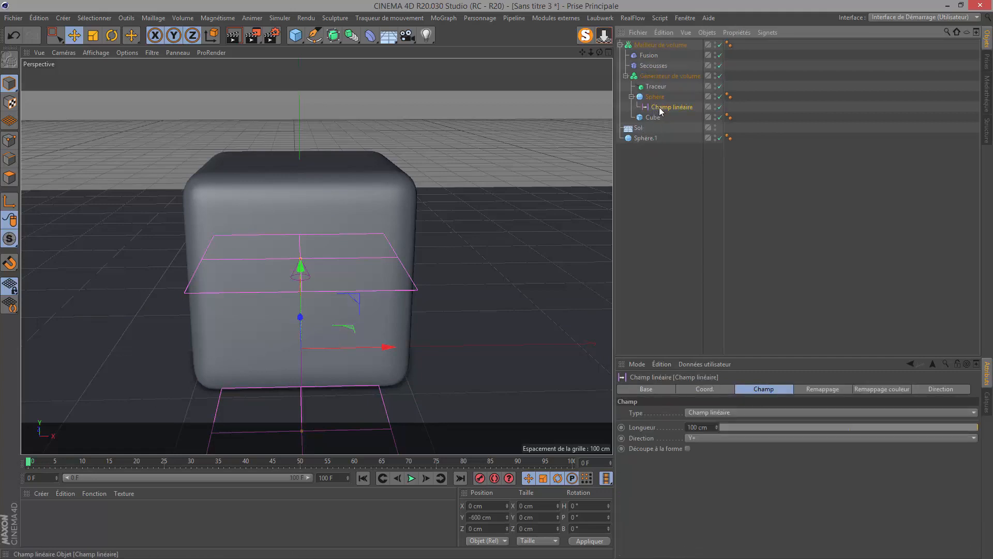
pyautogui.click(706, 389)
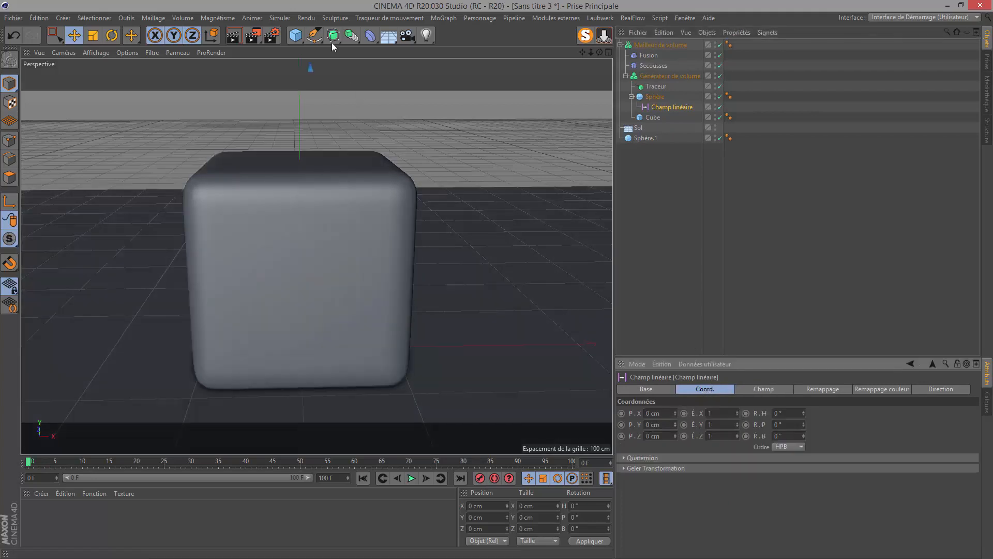
# Play the animation from the first frame, pausing around frame 28 and again around frame 54 to inspect the cube's deformation
pyautogui.click(411, 479)
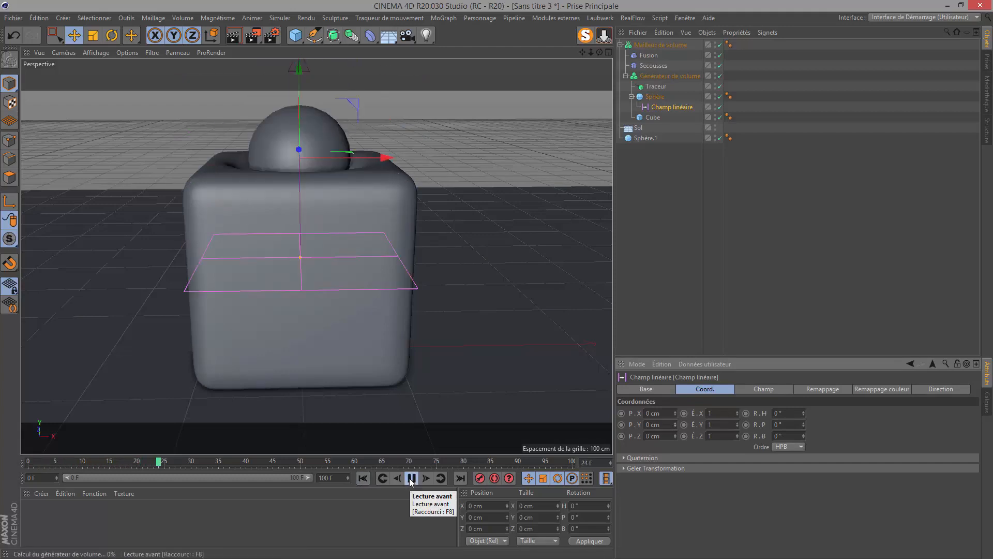
pyautogui.click(411, 478)
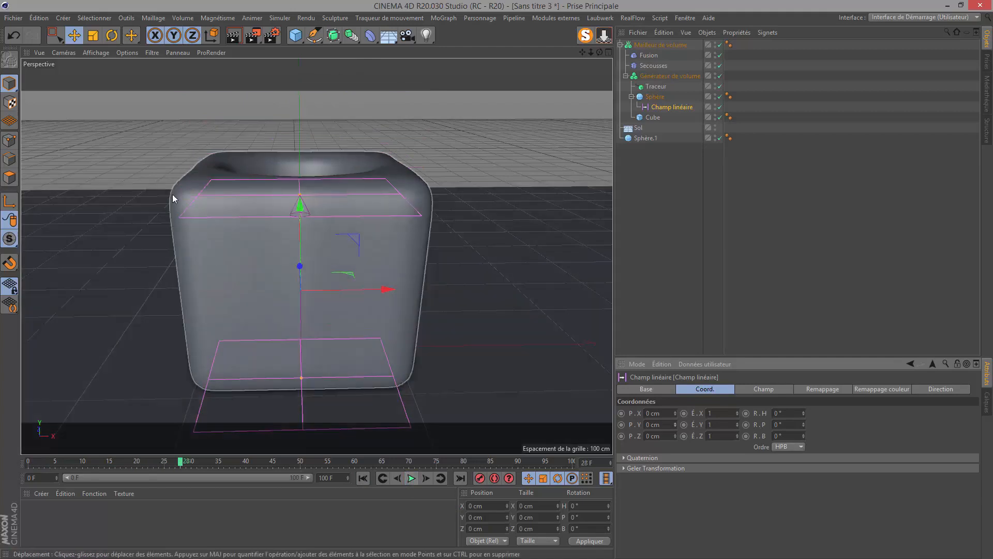
pyautogui.click(411, 479)
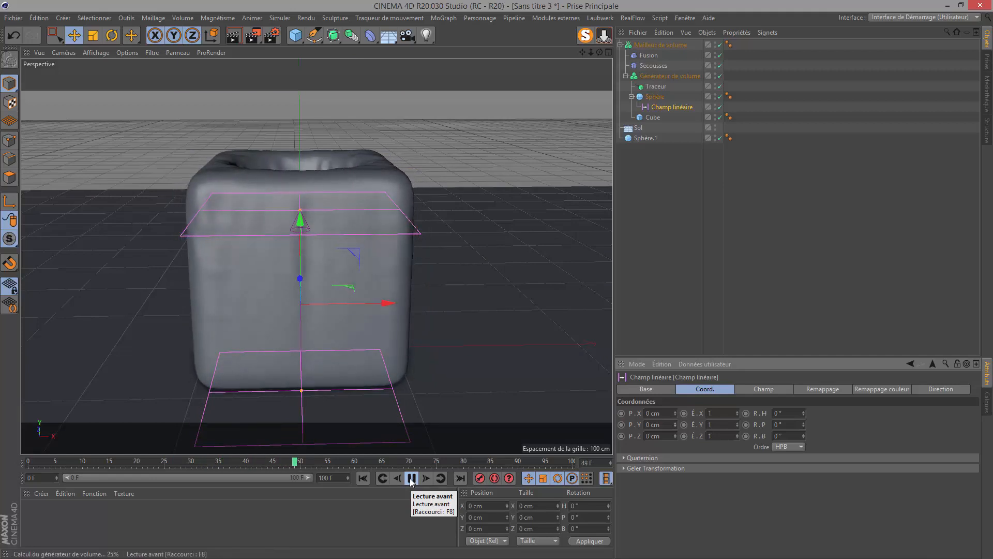
pyautogui.click(412, 478)
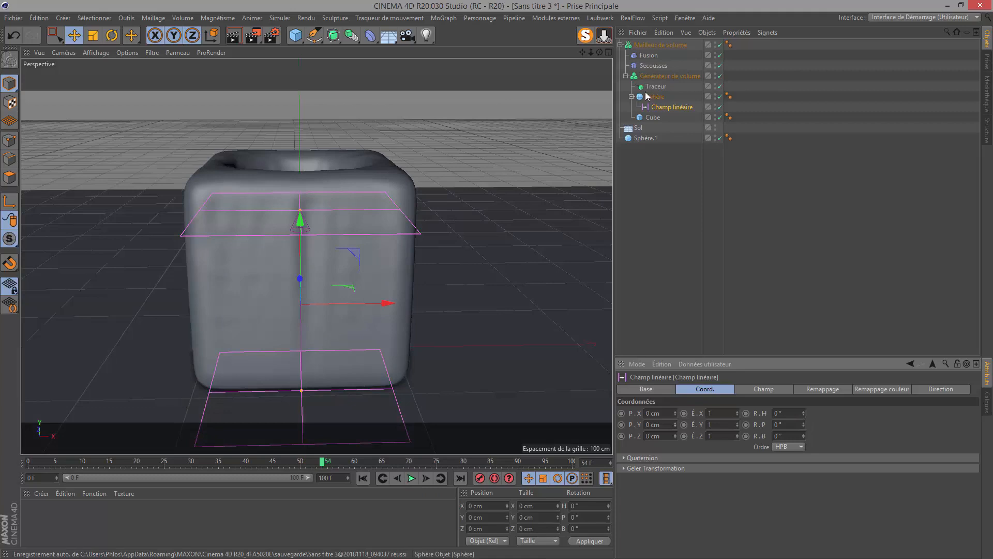
# Set the X, Y and Z segments of the Cube in the Générateur de volume to 20
pyautogui.click(653, 118)
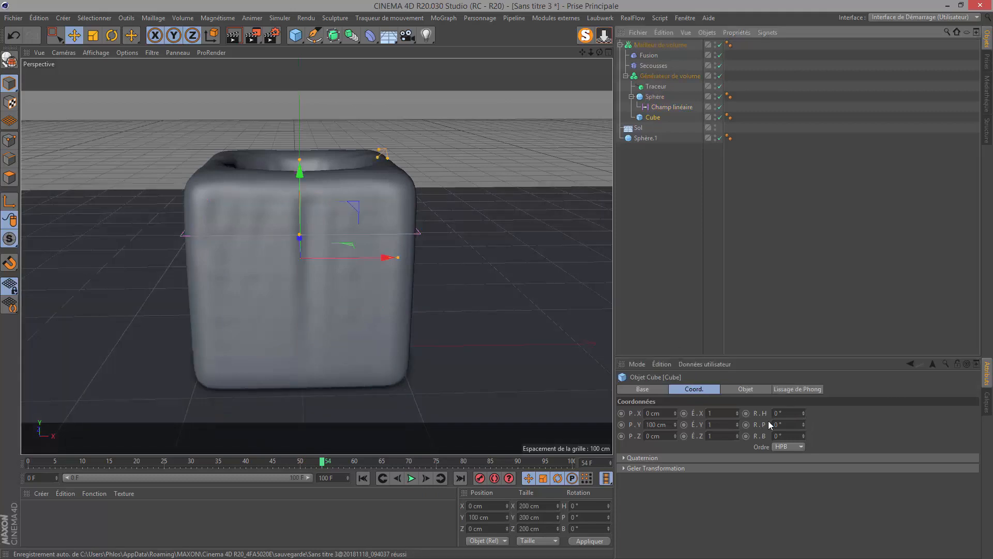
pyautogui.click(740, 390)
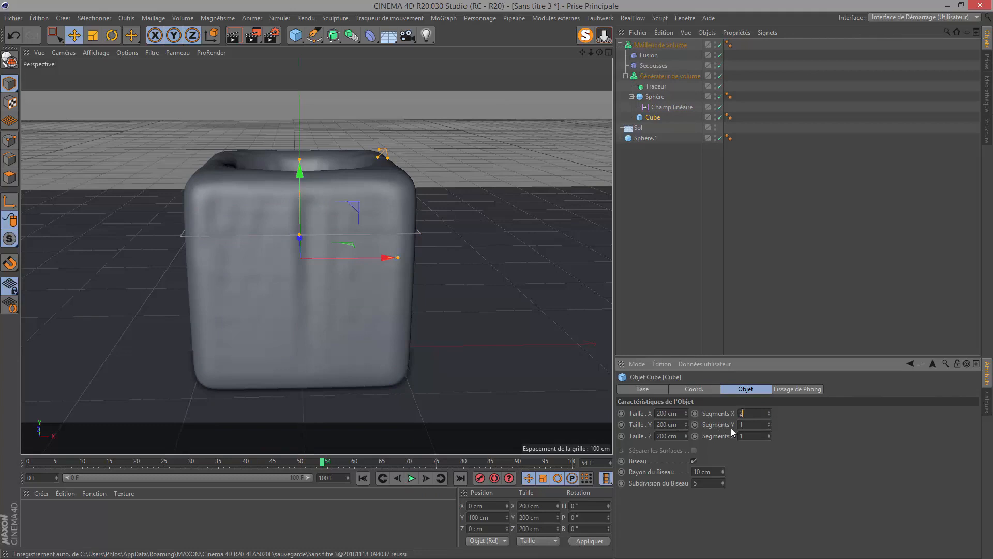
pyautogui.write('20')
pyautogui.press('Return')
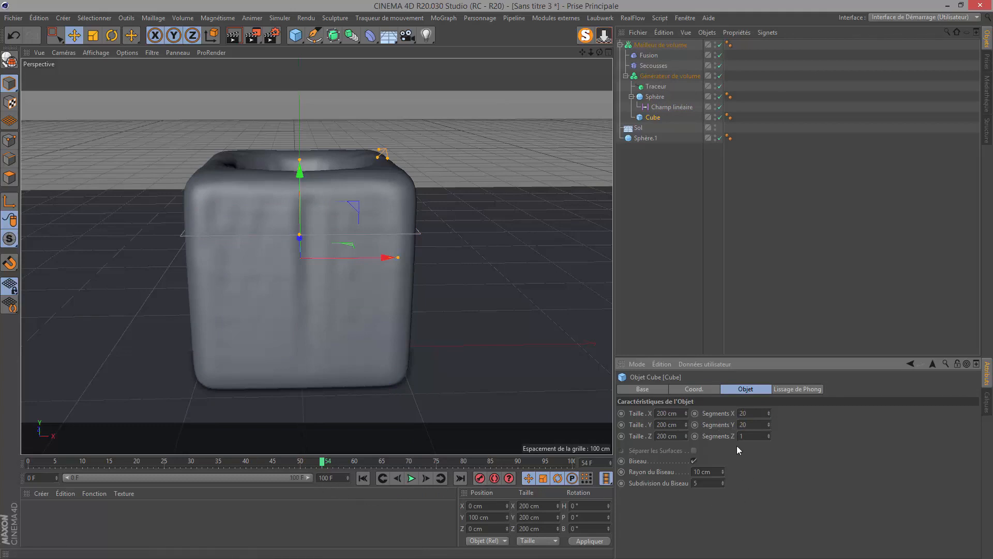
pyautogui.write('20')
pyautogui.press('Return')
# Return to the first frame and replay the animation through to frame 54 to check the more finely segmented cube
pyautogui.click(369, 478)
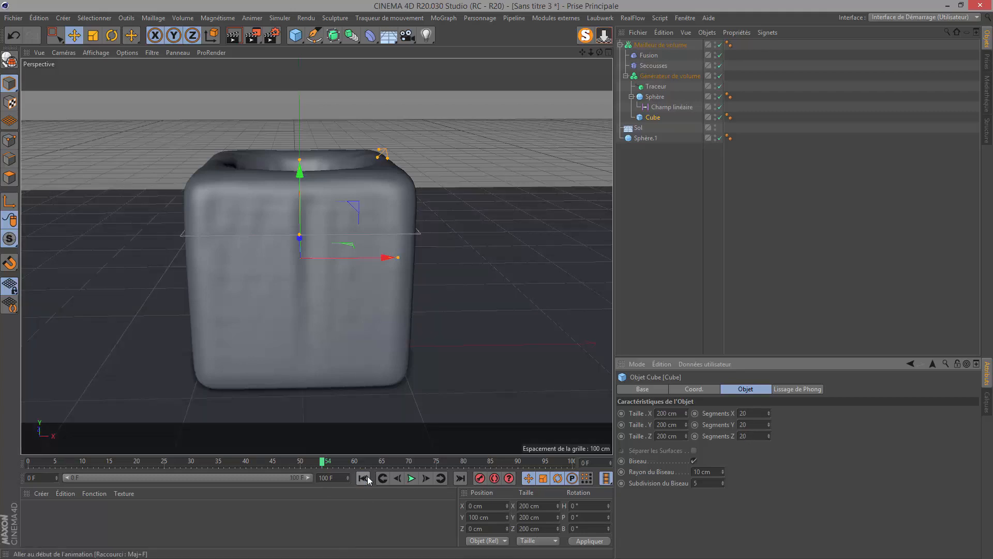
pyautogui.click(412, 479)
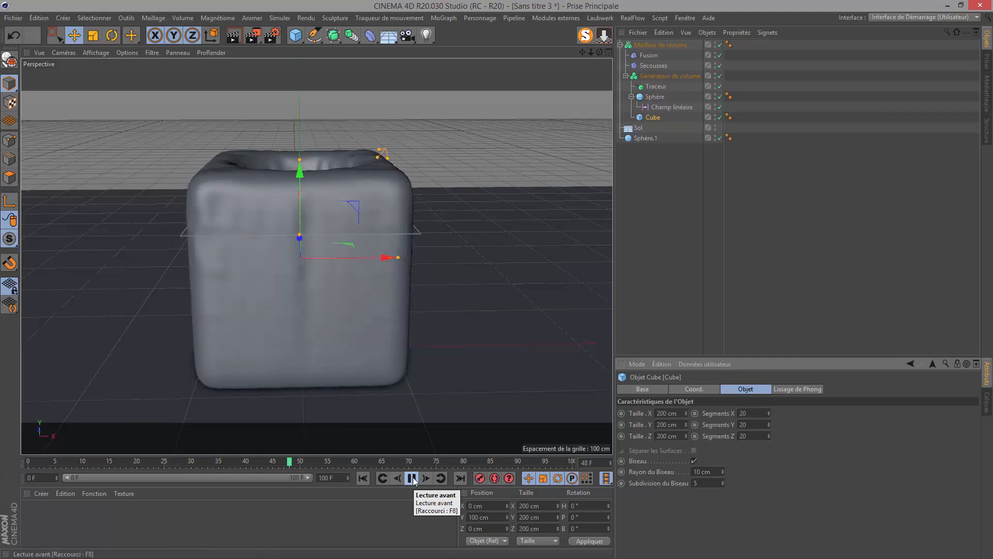
pyautogui.click(412, 479)
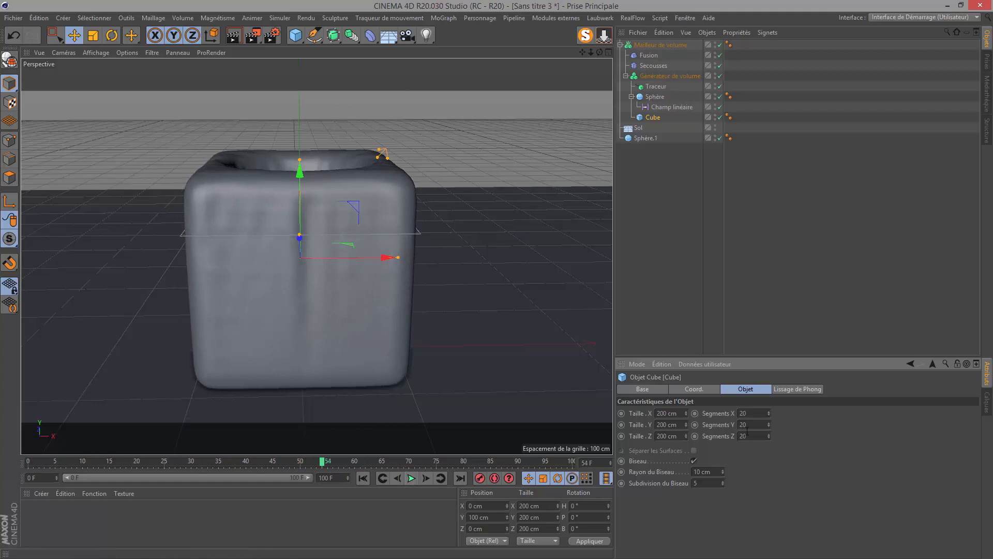
# Set the Cube's X, Y and Z segments to 2
pyautogui.moveTo(756, 425); pyautogui.dragTo(737, 436)
pyautogui.write('22')
pyautogui.click(761, 476)
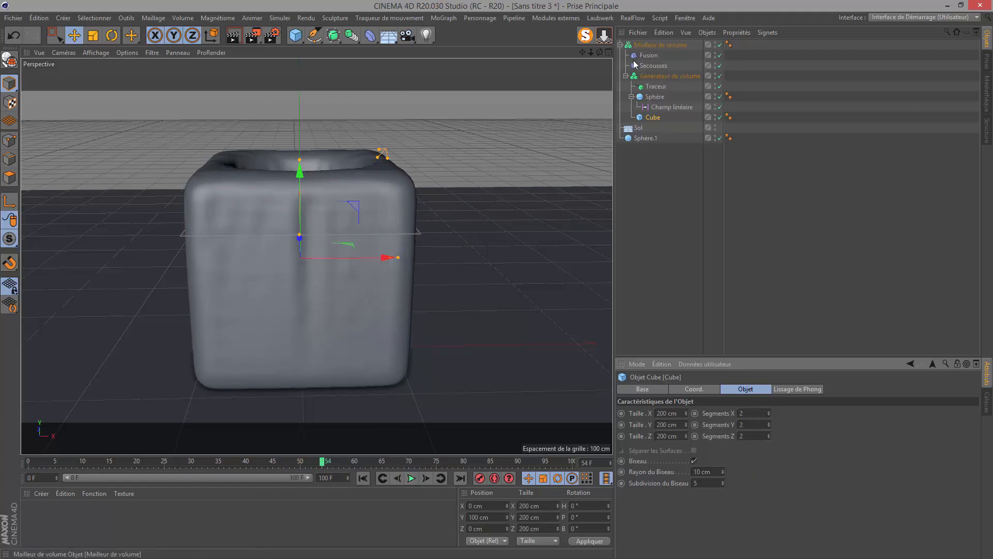
# Replay the animation from the start with the reduced cube segments and stop at frame 15
pyautogui.click(381, 478)
pyautogui.click(411, 479)
pyautogui.click(411, 479)
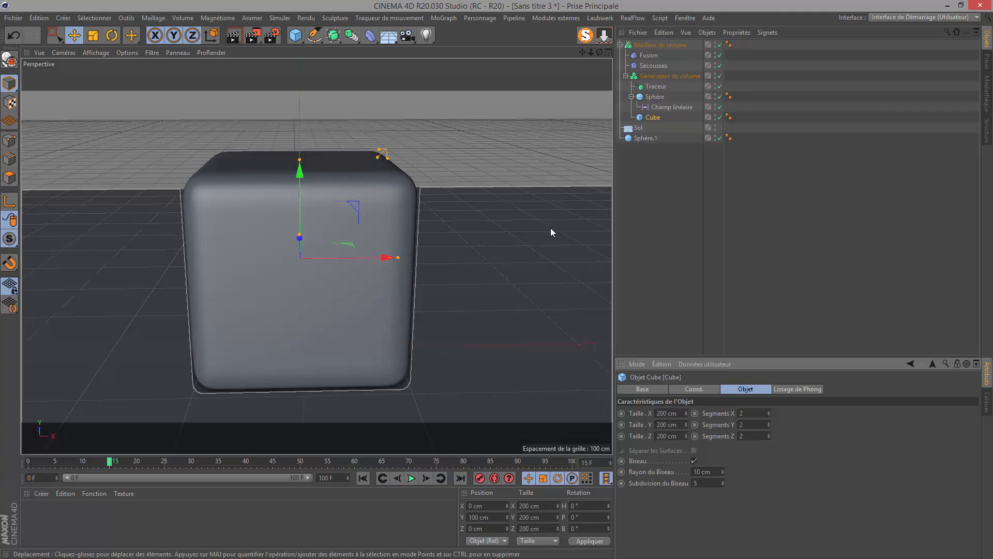
# Switch to the web browser, open the videos page of the TUTO 3D YouTube channel and browse its uploaded tutorials
pyautogui.hotkey('alt', 'Tab')
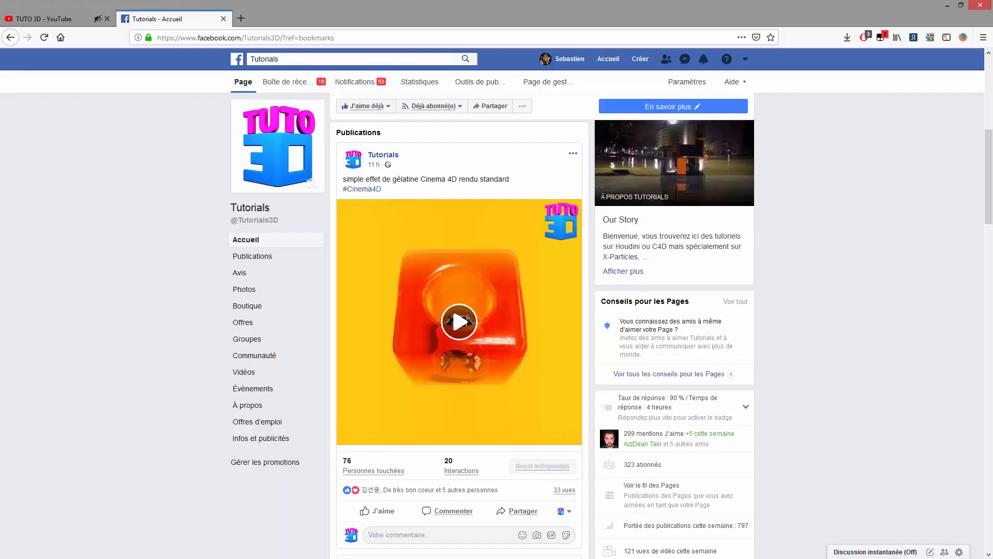
pyautogui.click(55, 18)
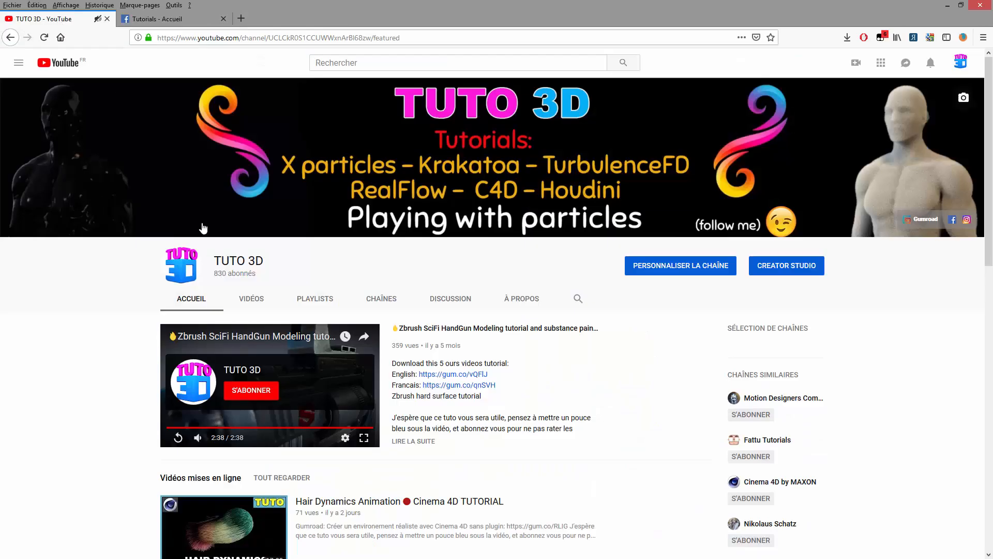
pyautogui.click(254, 300)
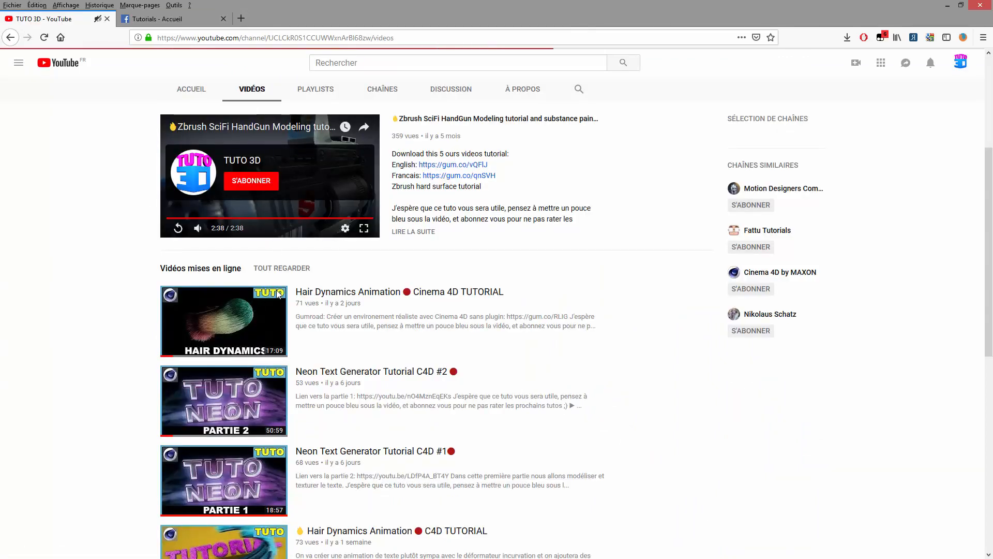
pyautogui.scroll(6, 311, 303)
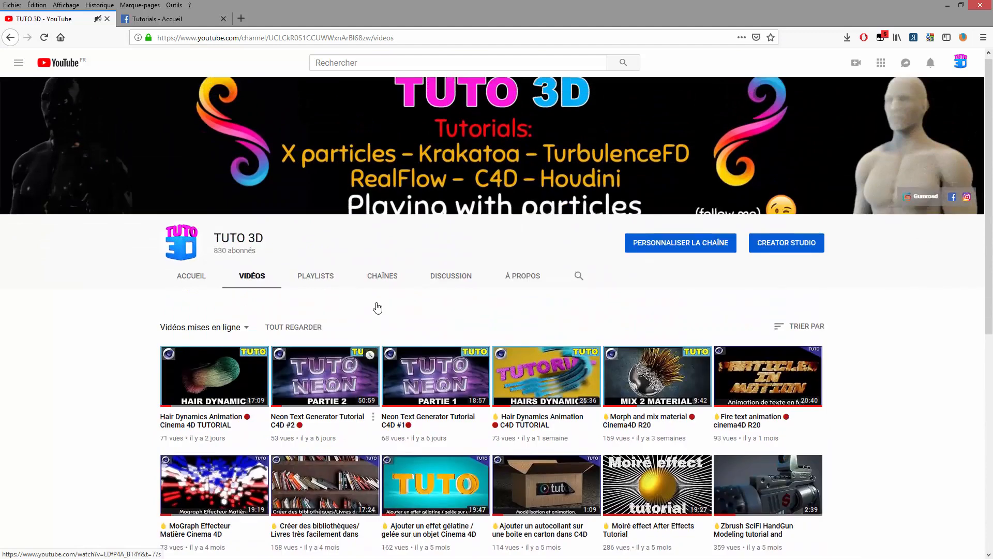
pyautogui.scroll(-2, 406, 346)
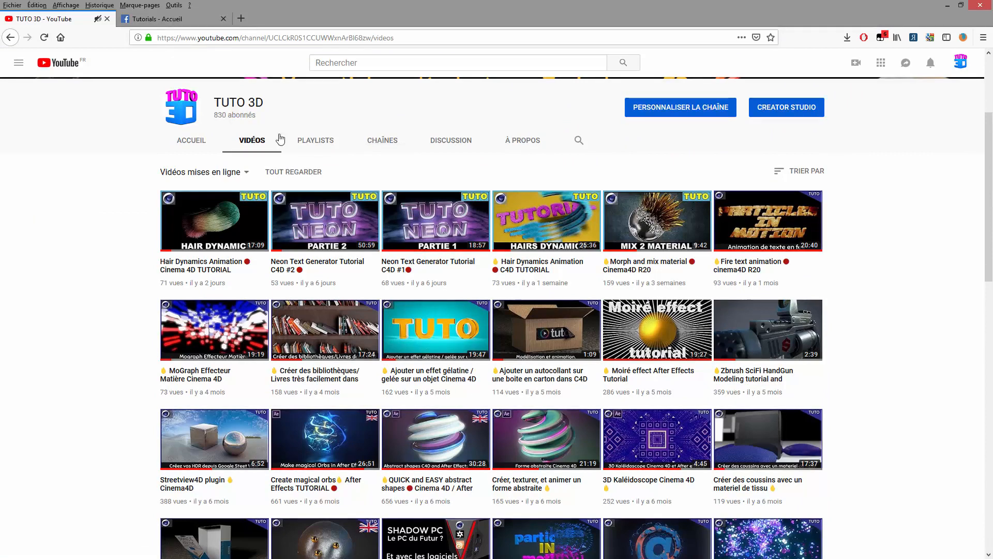
pyautogui.scroll(3, 517, 329)
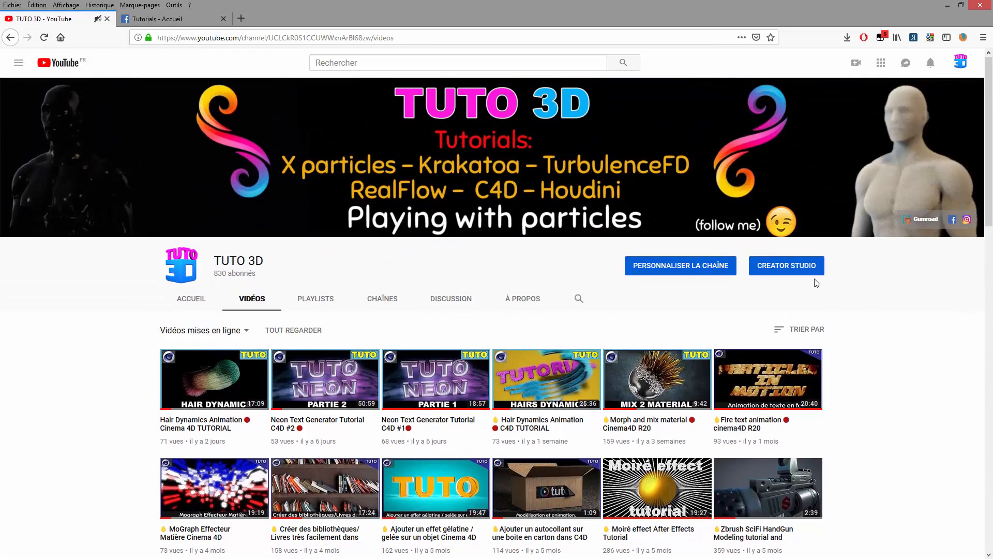